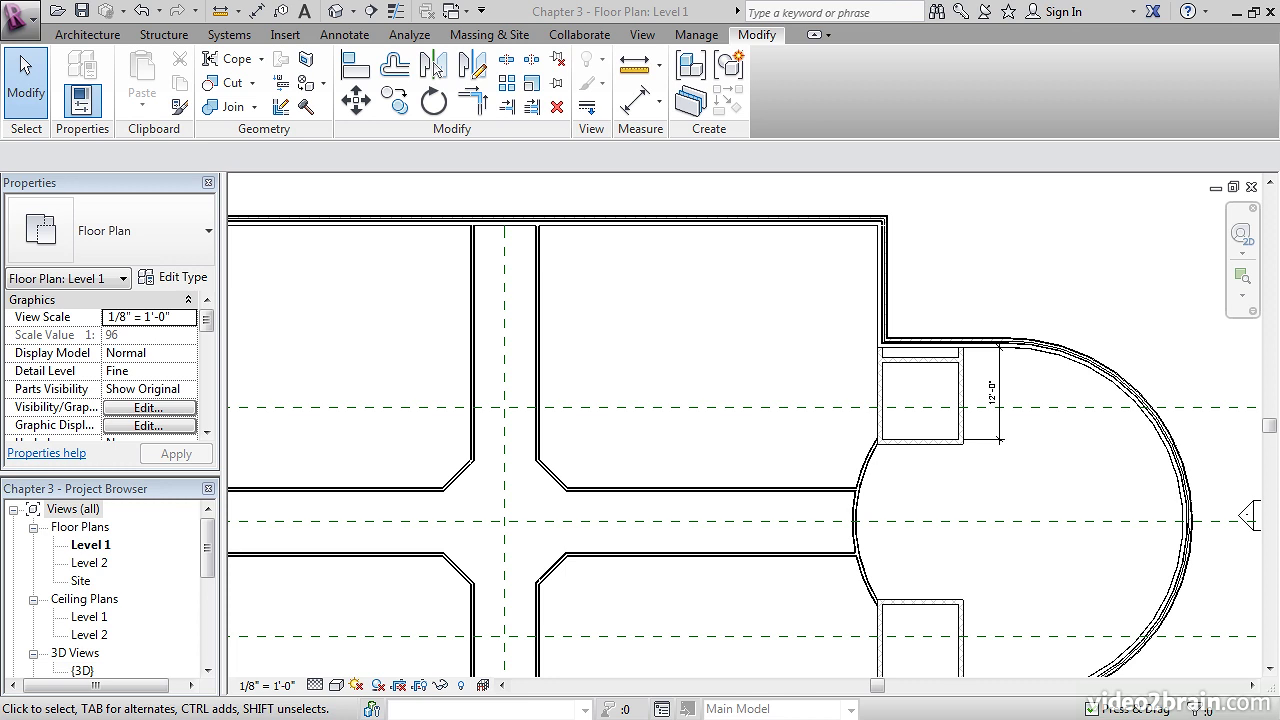
Start a new wall similar to the horizontal corridor partition and turn on thin-line display near the exterior wall's inside corner.
{"action": "middle_click_drag", "start_coordinate": [780, 349], "coordinate": [866, 346]}
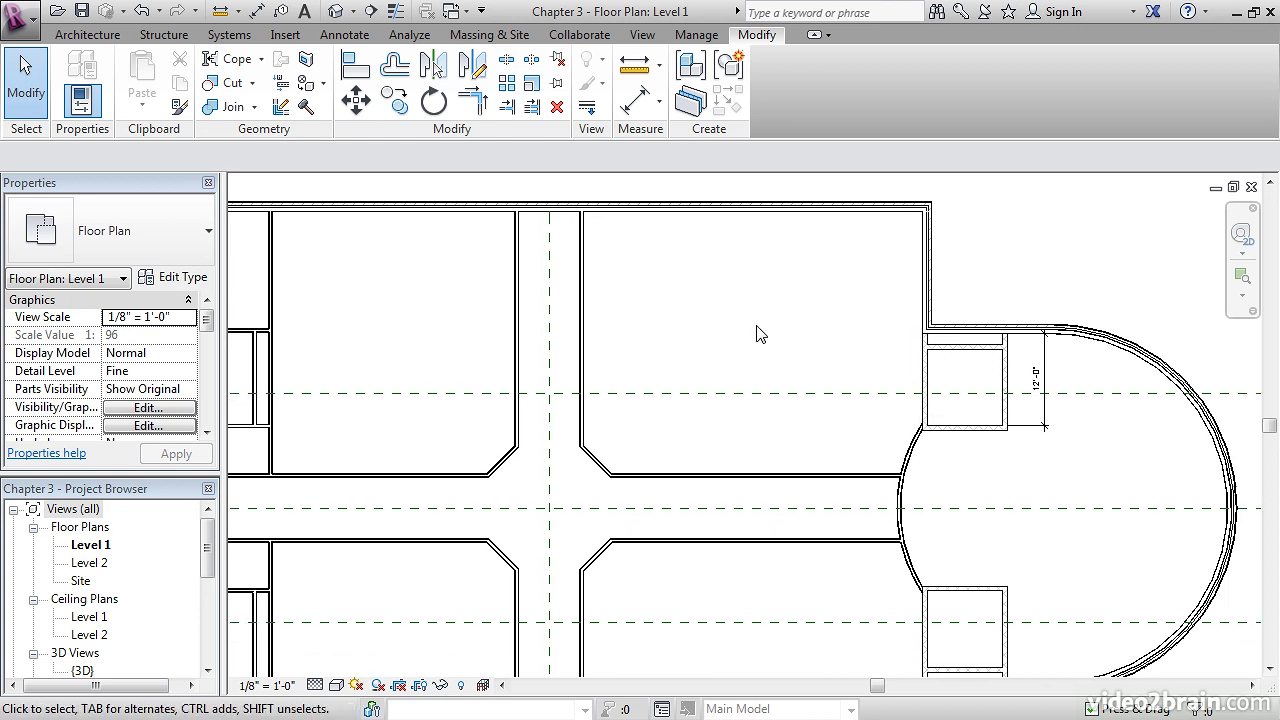
{"action": "middle_click_drag", "start_coordinate": [749, 434], "coordinate": [737, 418]}
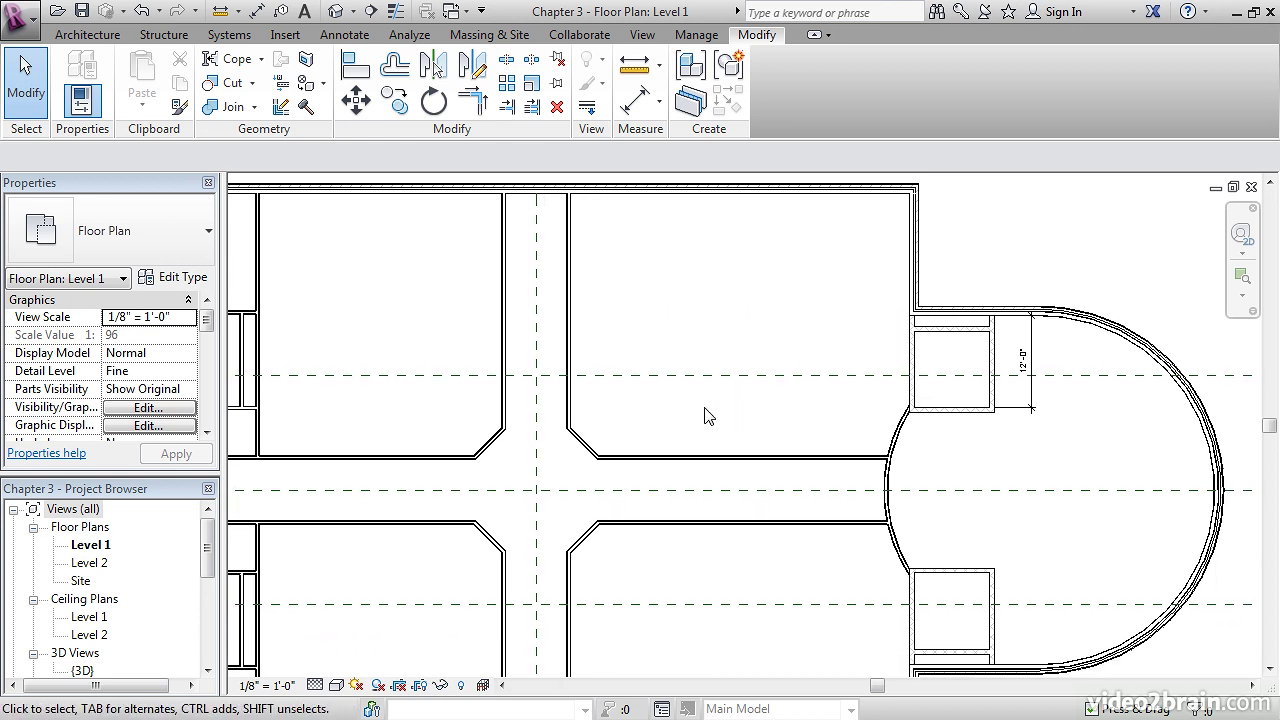
{"action": "right_click", "coordinate": [716, 459]}
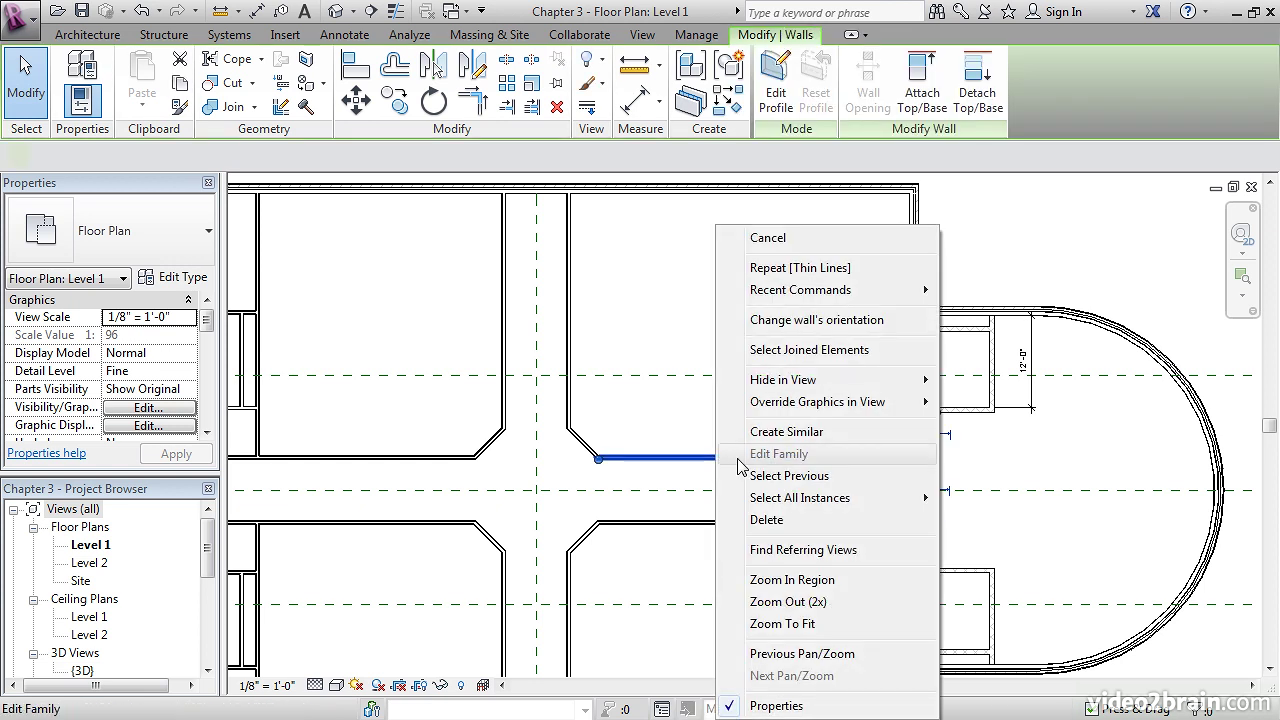
{"action": "left_click", "coordinate": [786, 431]}
{"action": "middle_click_drag", "start_coordinate": [789, 348], "coordinate": [785, 342]}
{"action": "scroll", "coordinate": [785, 343], "scroll_direction": "up", "scroll_amount": 6}
{"action": "scroll", "coordinate": [770, 405], "scroll_direction": "up", "scroll_amount": 2}
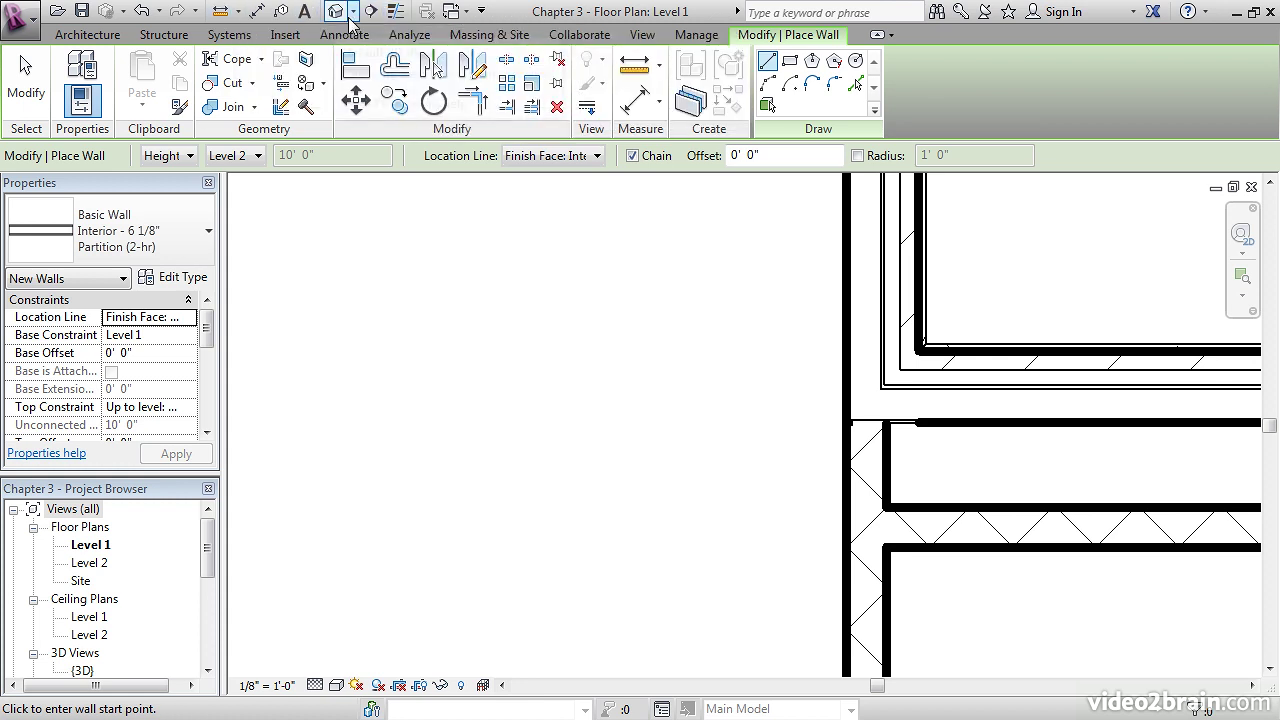
{"action": "left_click", "coordinate": [396, 18]}
{"action": "scroll", "coordinate": [606, 360], "scroll_direction": "up", "scroll_amount": 2}
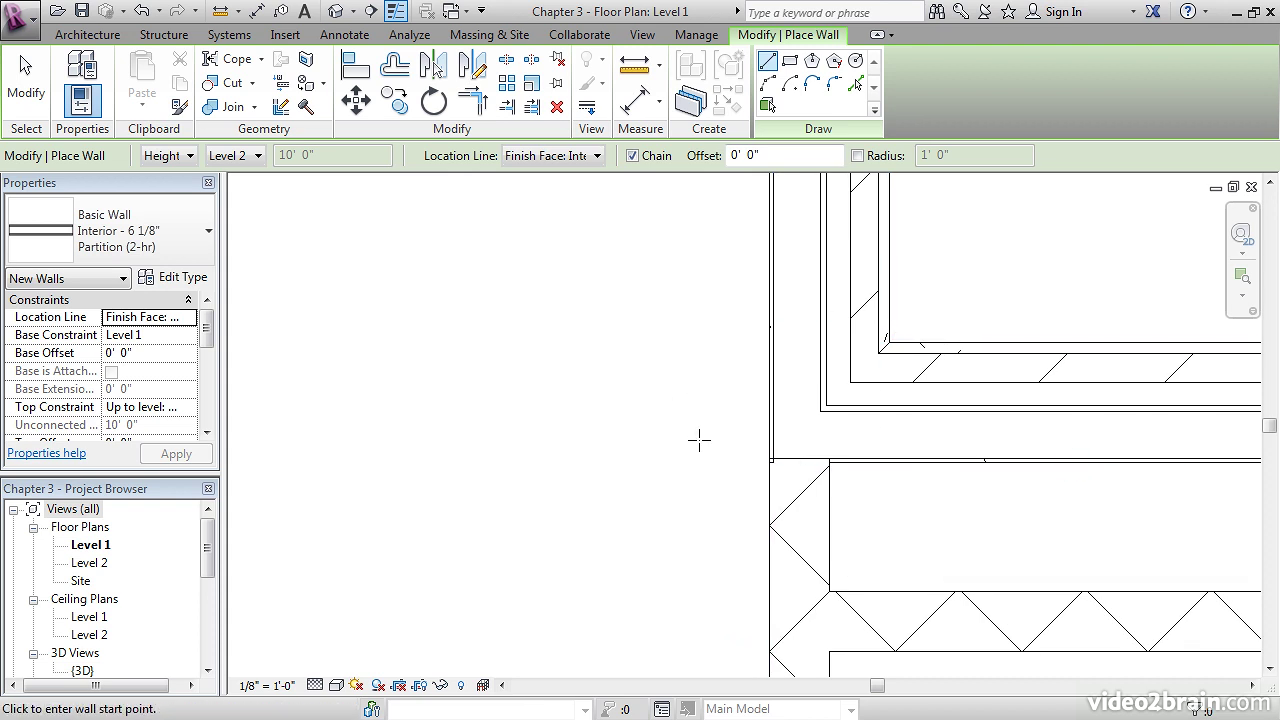
{"action": "middle_click_drag", "start_coordinate": [706, 466], "coordinate": [670, 441]}
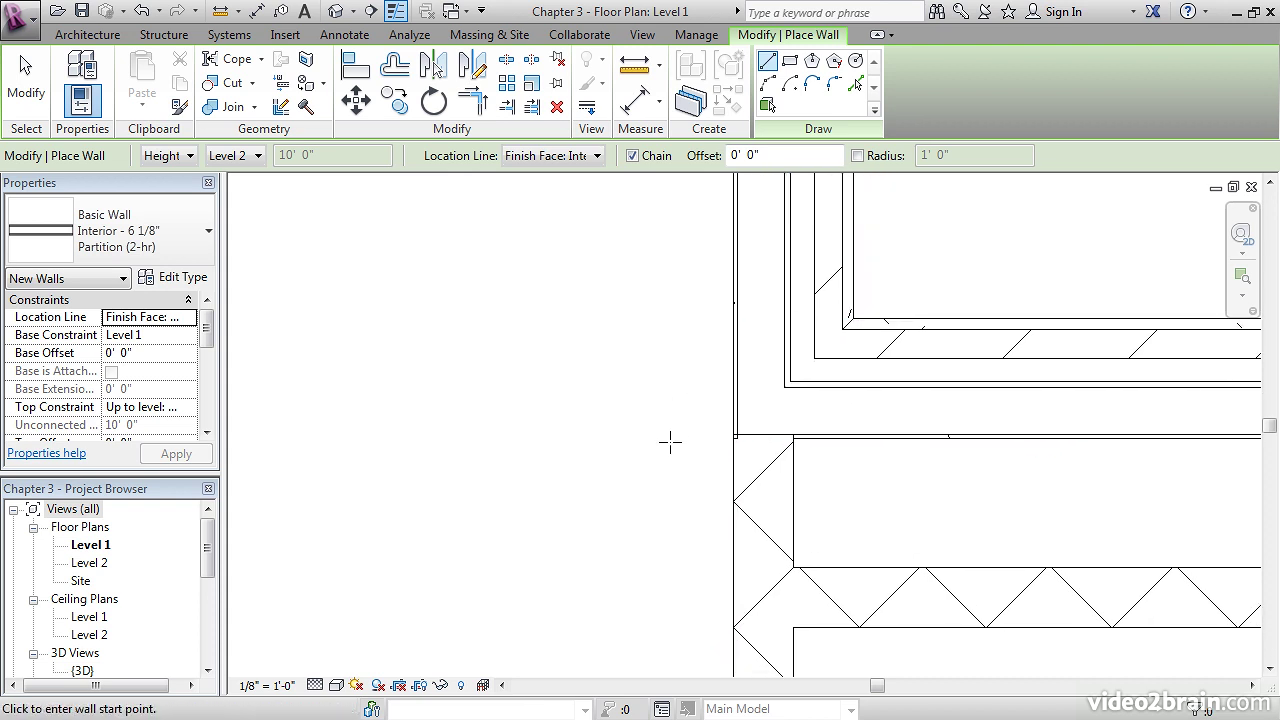
Draw a horizontal partition about 44' - 5 1/4" long from the exterior wall corner to the corridor wall, flipping it above the location line.
{"action": "left_click", "coordinate": [733, 438]}
{"action": "scroll", "coordinate": [537, 437], "scroll_direction": "down", "scroll_amount": 1}
{"action": "scroll", "coordinate": [537, 437], "scroll_direction": "down", "scroll_amount": 1}
{"action": "middle_click_drag", "start_coordinate": [543, 440], "coordinate": [626, 449]}
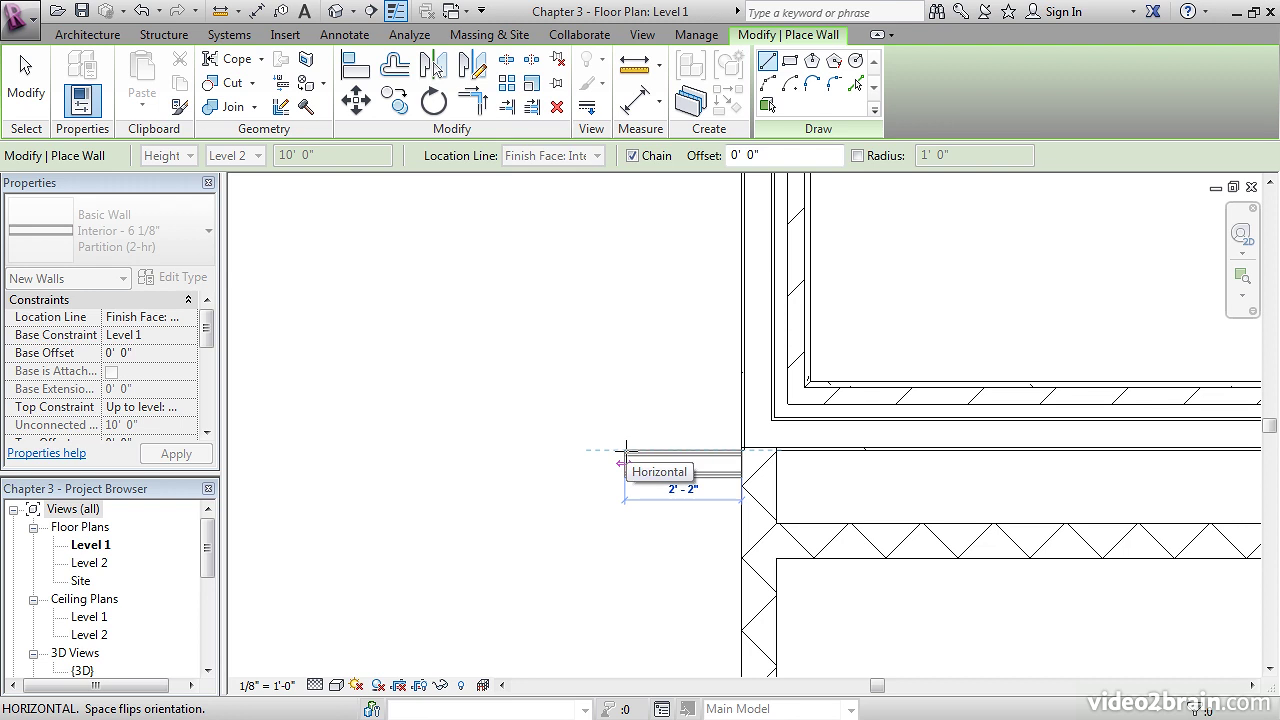
{"action": "key", "text": "space"}
{"action": "middle_click_drag", "start_coordinate": [612, 452], "coordinate": [791, 440]}
{"action": "scroll", "coordinate": [791, 447], "scroll_direction": "down", "scroll_amount": 3}
{"action": "scroll", "coordinate": [790, 447], "scroll_direction": "down", "scroll_amount": 1}
{"action": "middle_click_drag", "start_coordinate": [586, 451], "coordinate": [663, 451]}
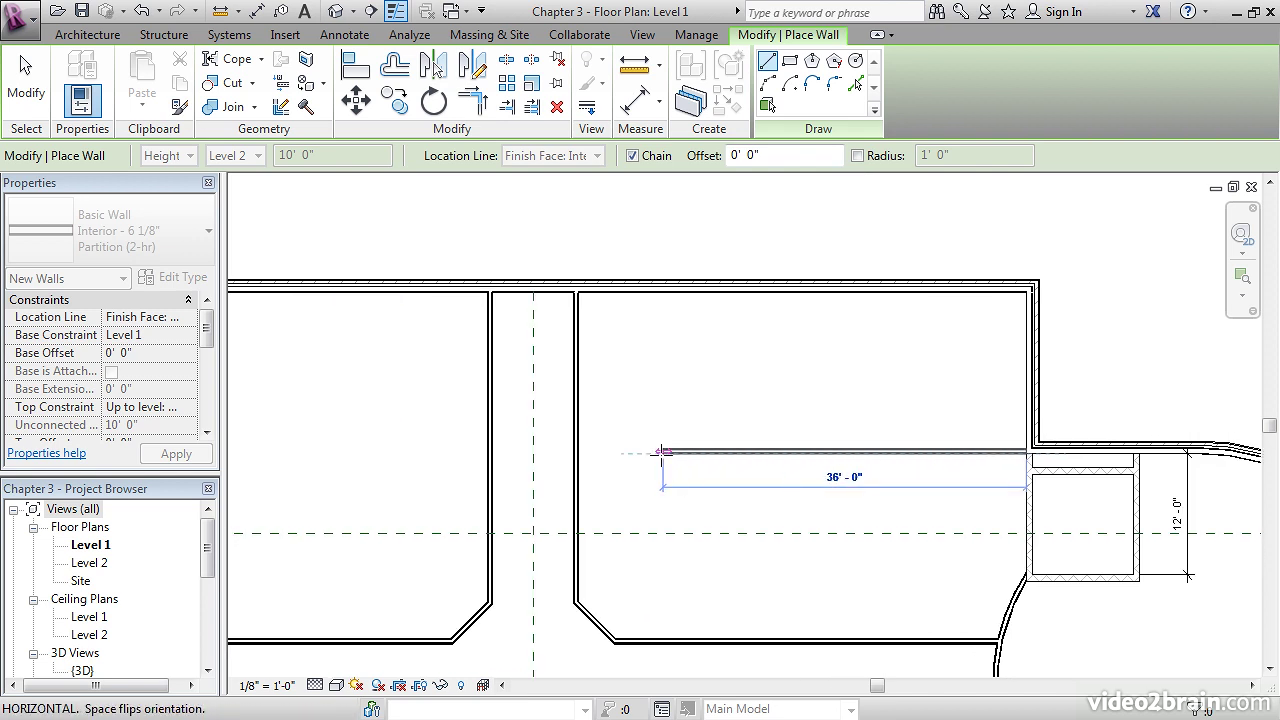
{"action": "scroll", "coordinate": [651, 451], "scroll_direction": "up", "scroll_amount": 2}
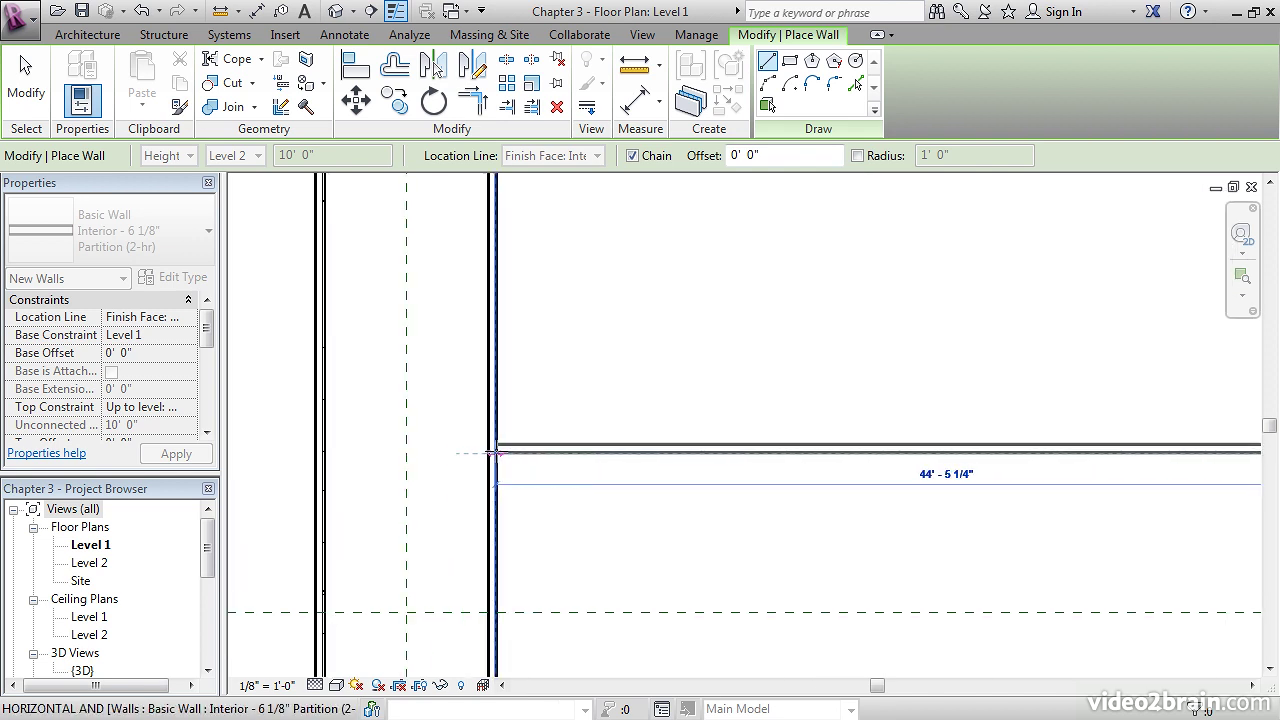
{"action": "left_click", "coordinate": [540, 372]}
{"action": "key", "text": "Escape"}
{"action": "key", "text": "Escape"}
Try the Miter configuration on the wall join where the new partition meets the exterior wall corner.
{"action": "scroll", "coordinate": [471, 462], "scroll_direction": "up", "scroll_amount": 4}
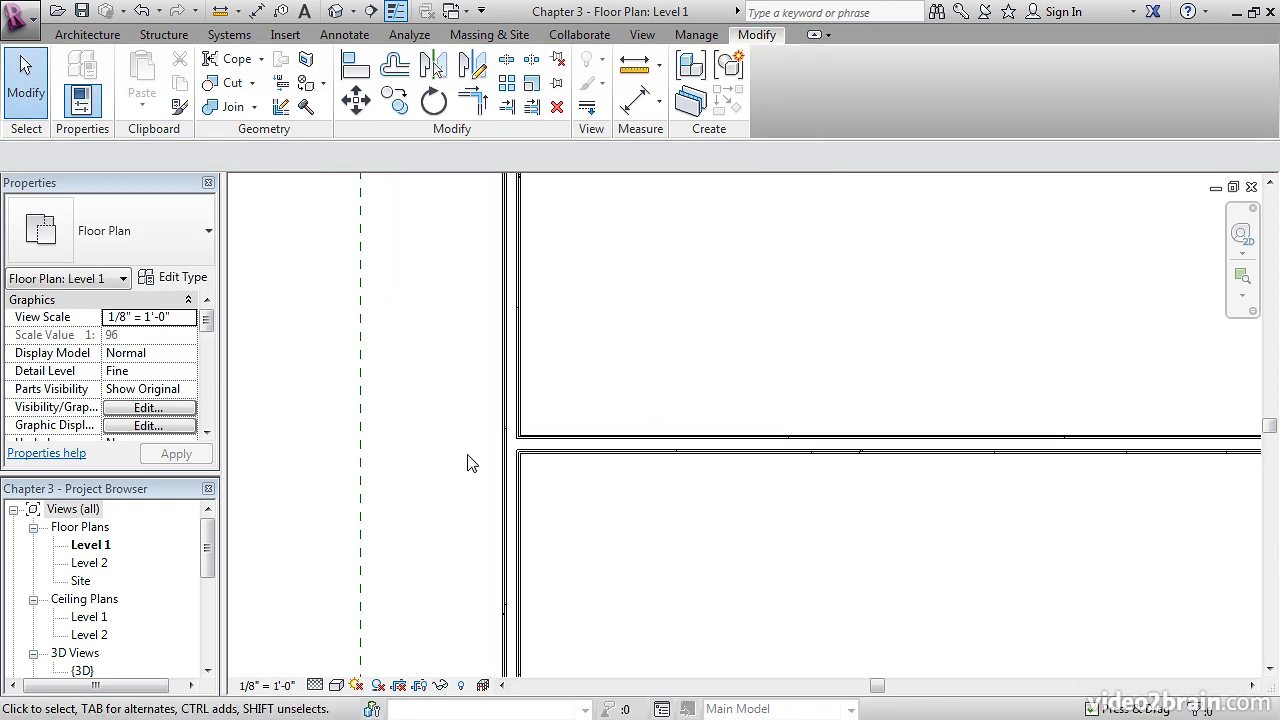
{"action": "scroll", "coordinate": [467, 460], "scroll_direction": "down", "scroll_amount": 4}
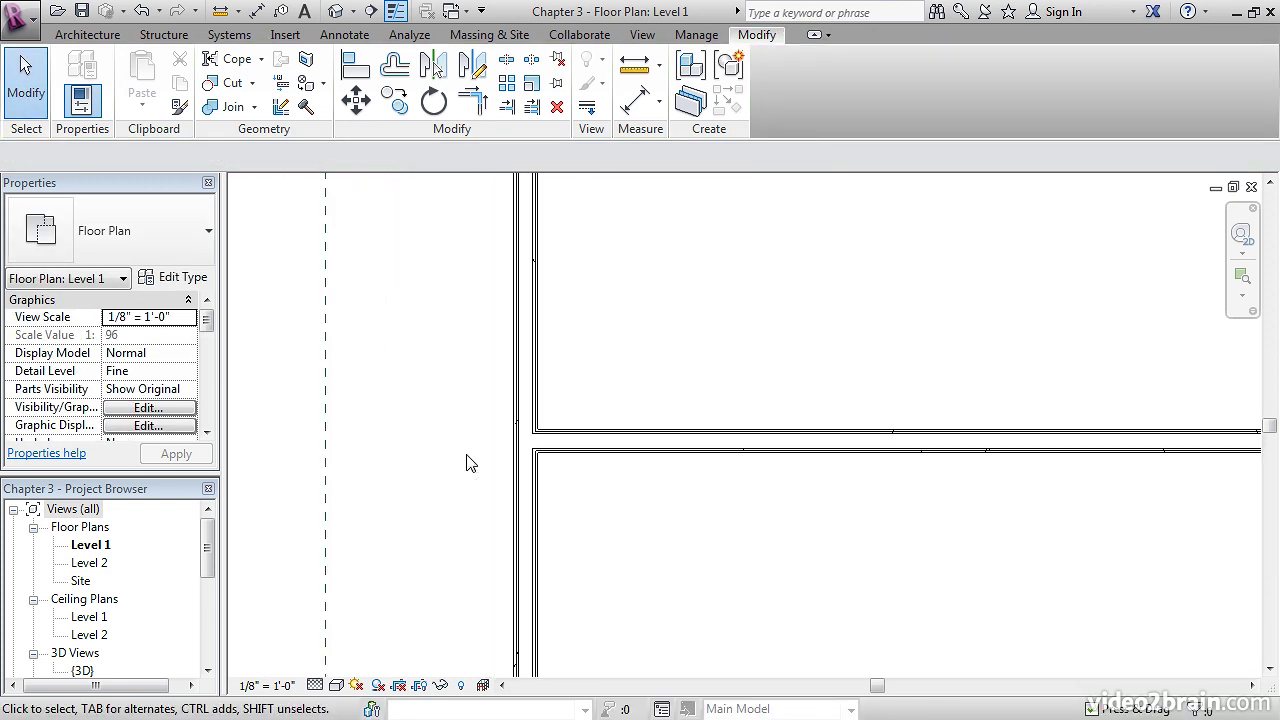
{"action": "middle_click_drag", "start_coordinate": [492, 470], "coordinate": [634, 383]}
{"action": "scroll", "coordinate": [818, 437], "scroll_direction": "up", "scroll_amount": 3}
{"action": "scroll", "coordinate": [886, 366], "scroll_direction": "up", "scroll_amount": 2}
{"action": "middle_click_drag", "start_coordinate": [886, 366], "coordinate": [840, 407]}
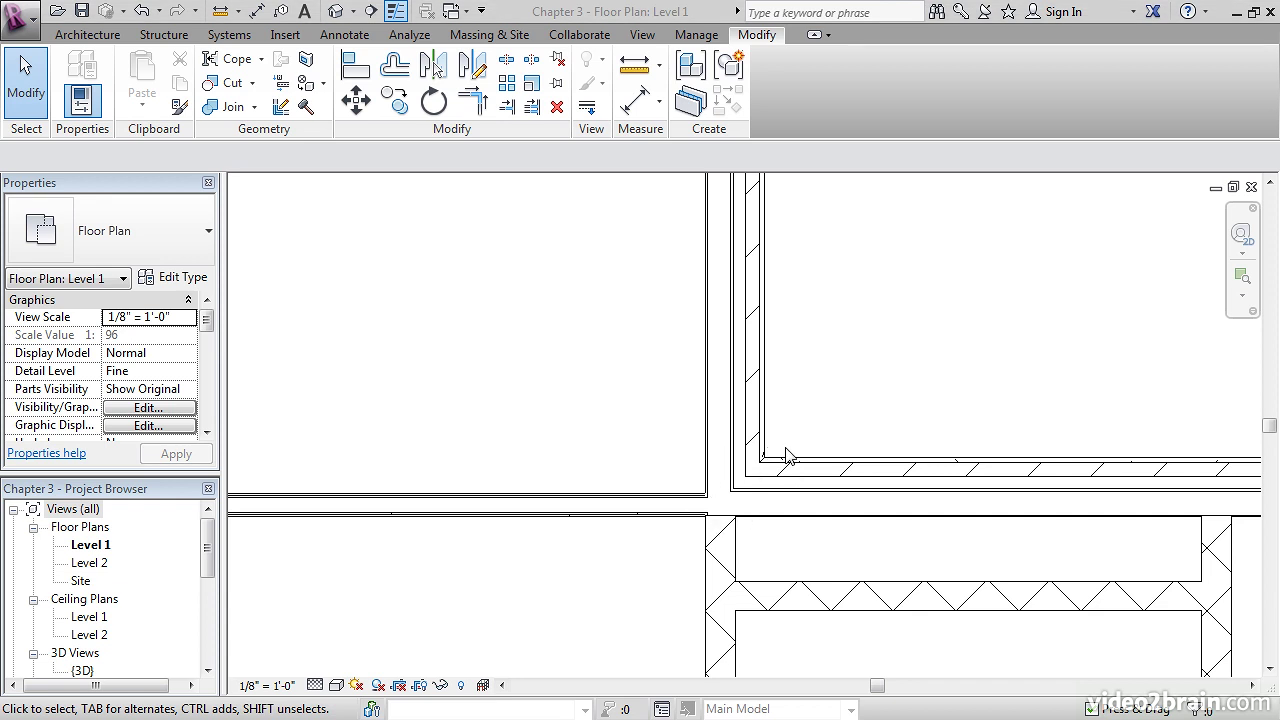
{"action": "left_click", "coordinate": [282, 108]}
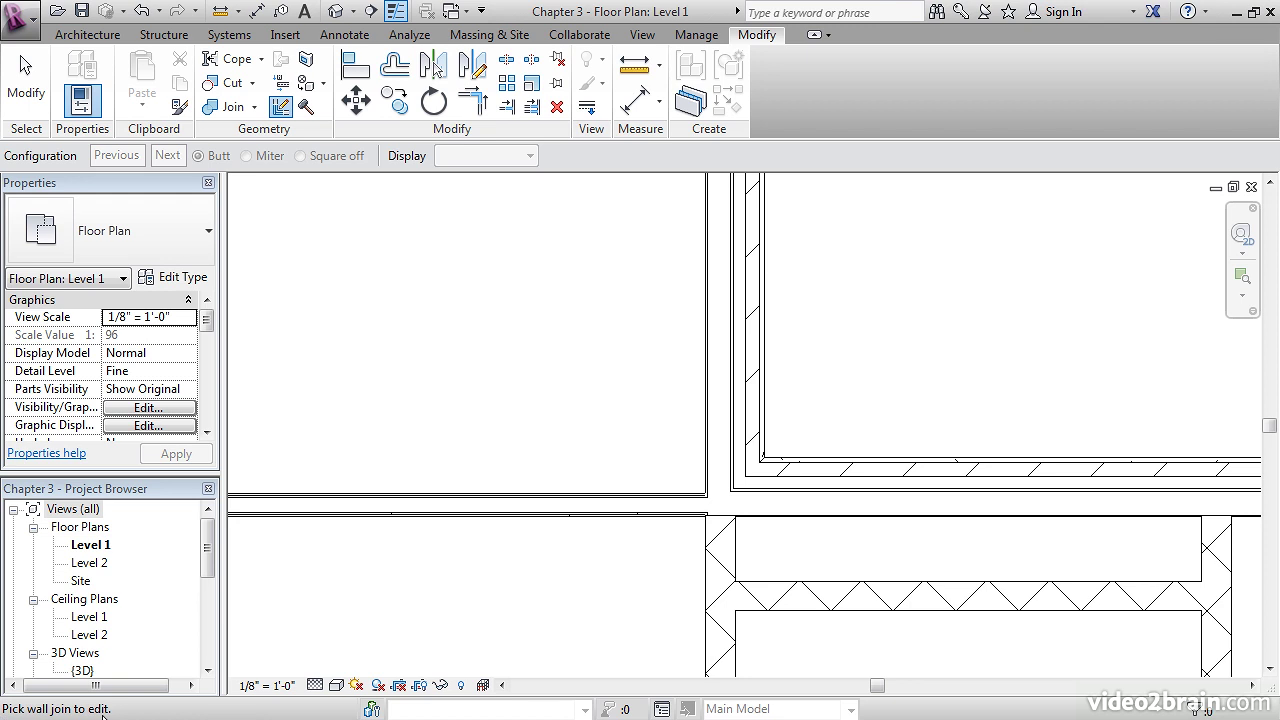
{"action": "left_click", "coordinate": [755, 482]}
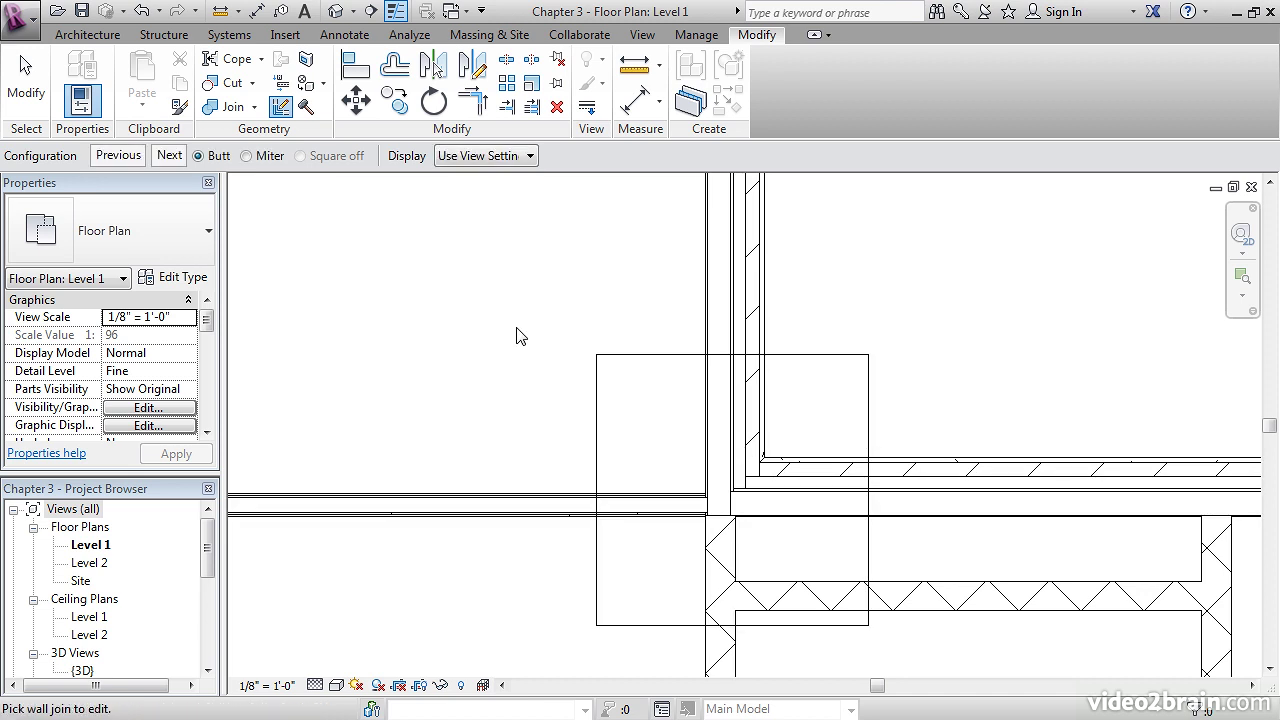
{"action": "left_click", "coordinate": [246, 156]}
{"action": "left_click", "coordinate": [993, 318]}
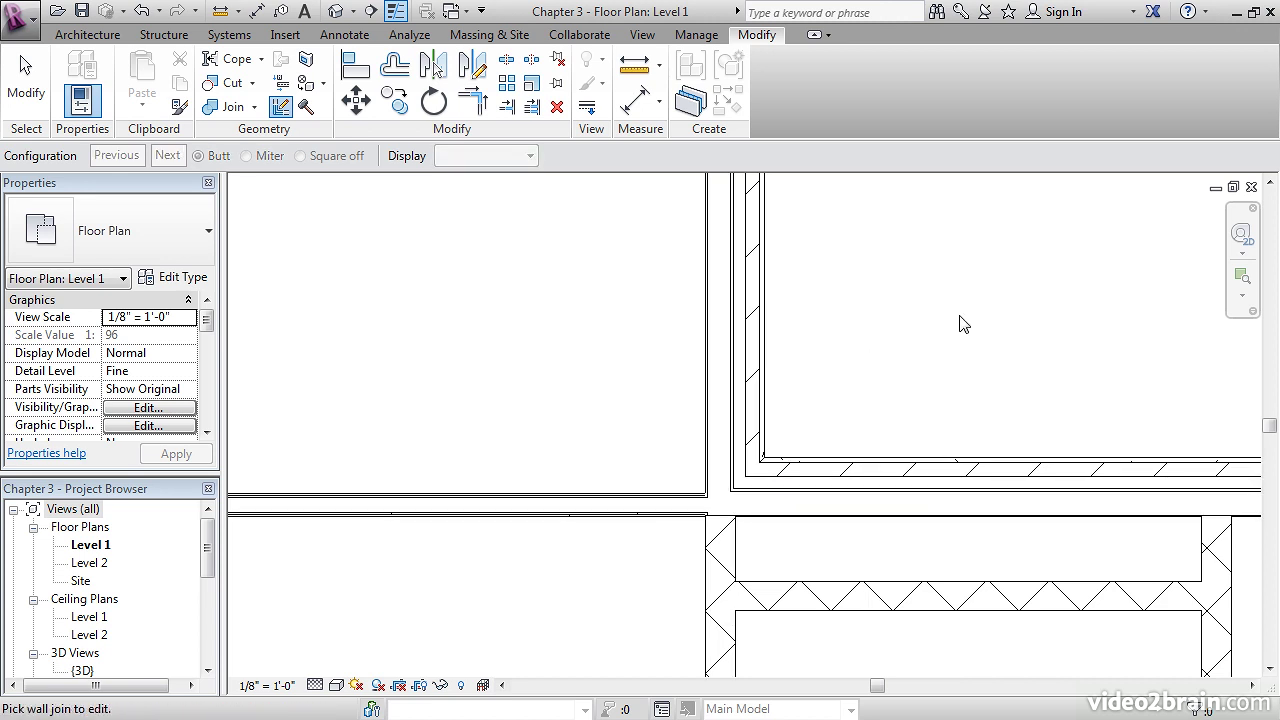
{"action": "key", "text": "Escape"}
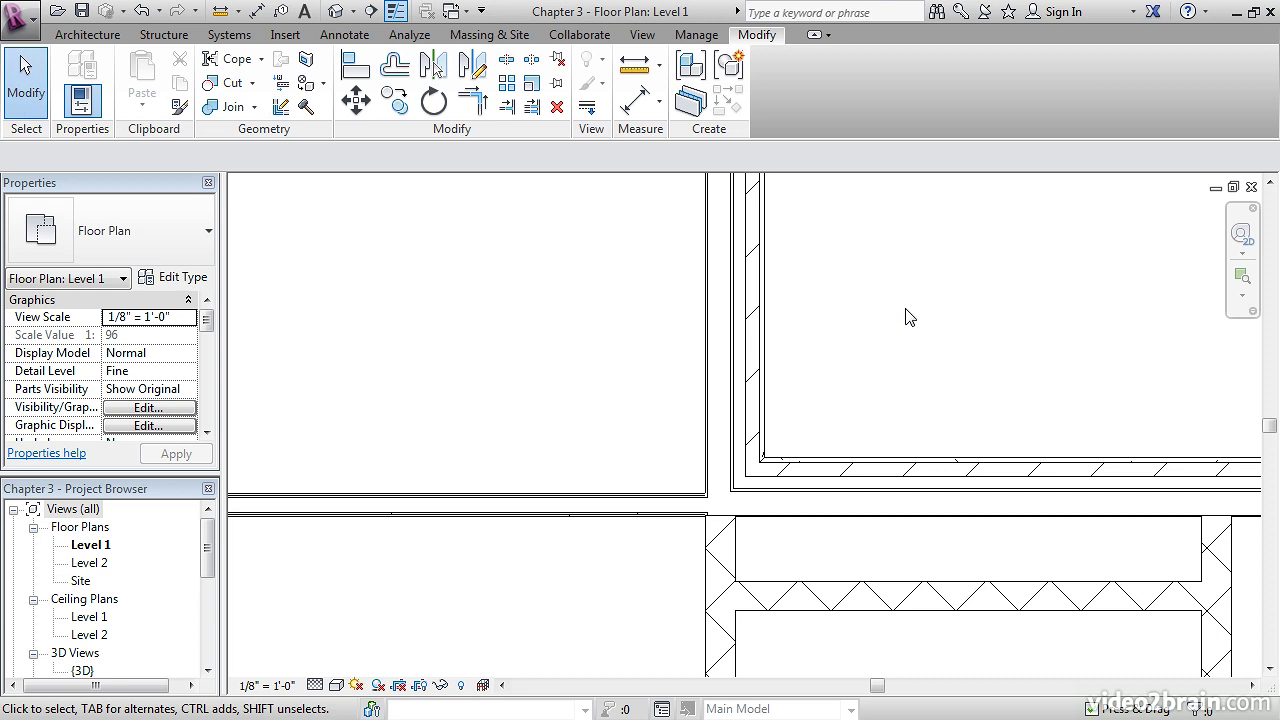
Disallow the join at the new partition's end by the exterior wall corner.
{"action": "scroll", "coordinate": [717, 526], "scroll_direction": "up", "scroll_amount": 2}
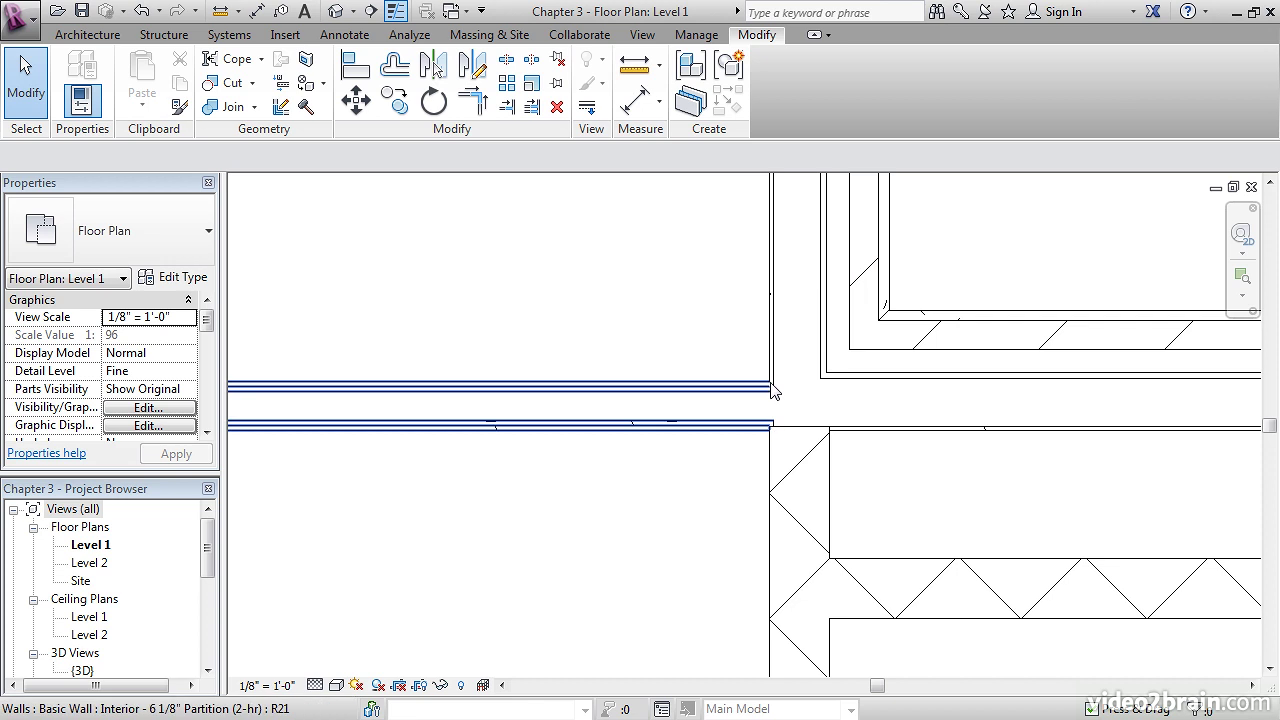
{"action": "middle_click_drag", "start_coordinate": [698, 457], "coordinate": [688, 476]}
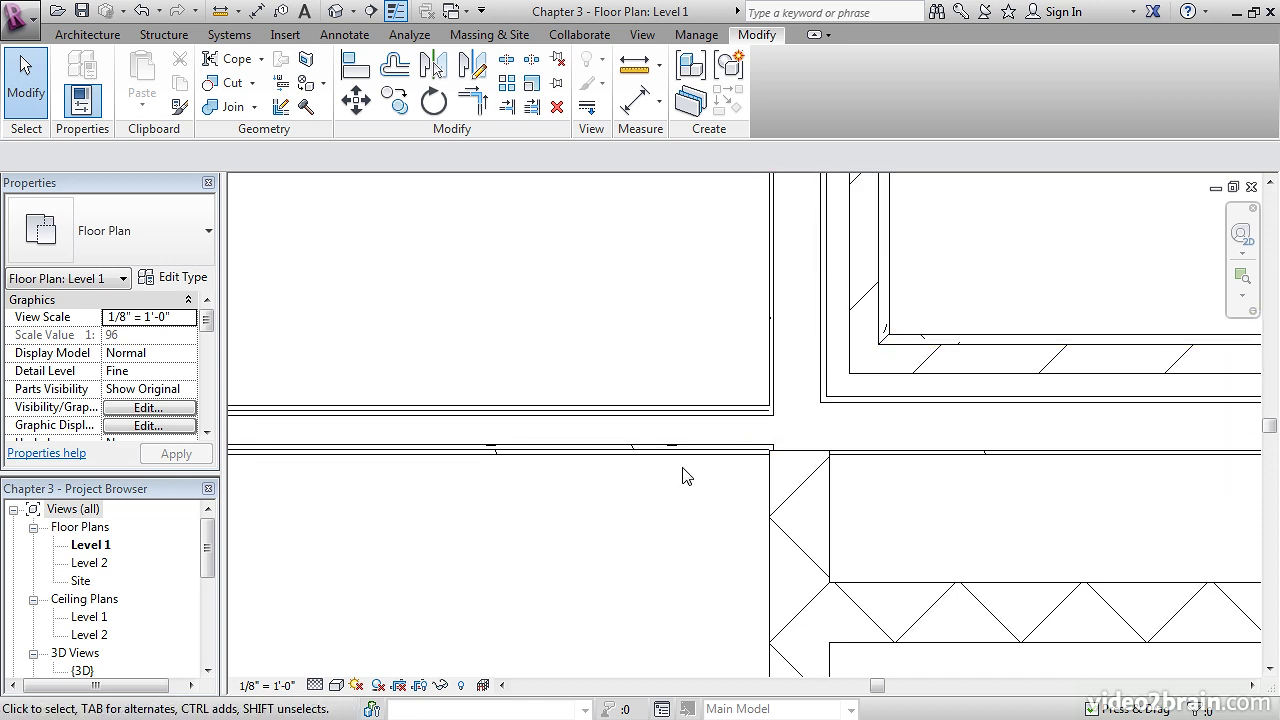
{"action": "left_click", "coordinate": [686, 458]}
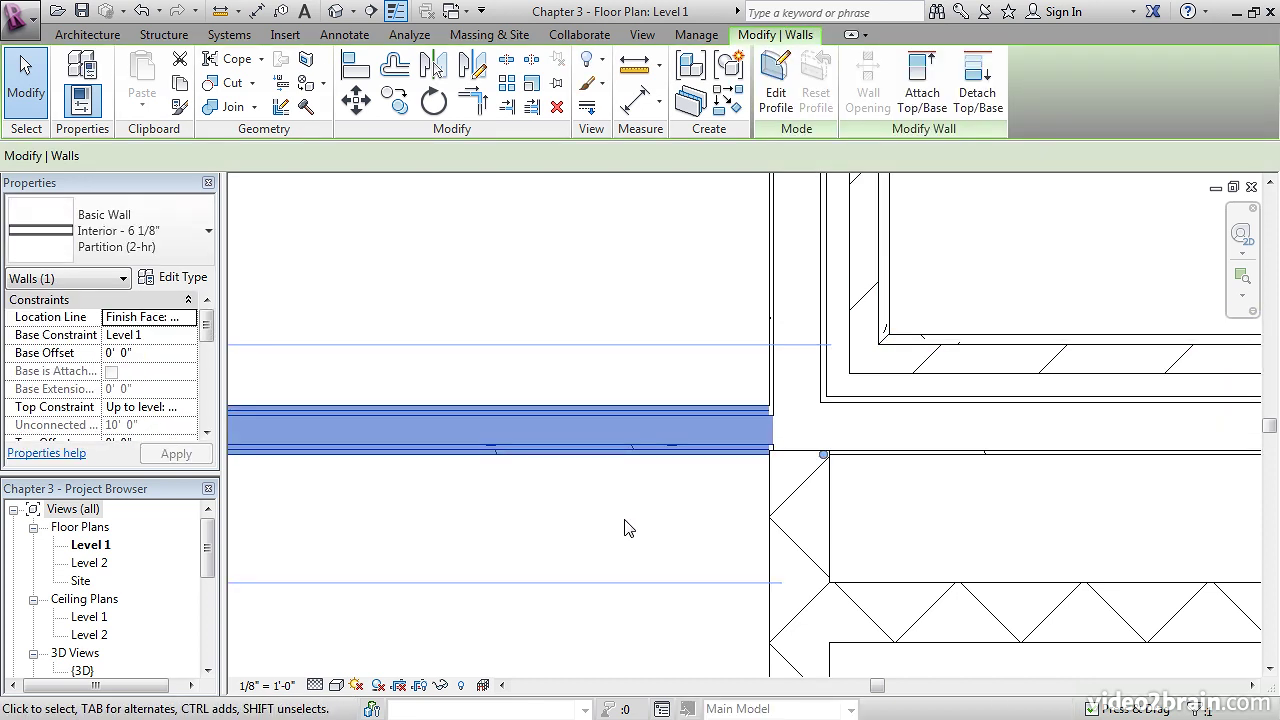
{"action": "right_click", "coordinate": [826, 461]}
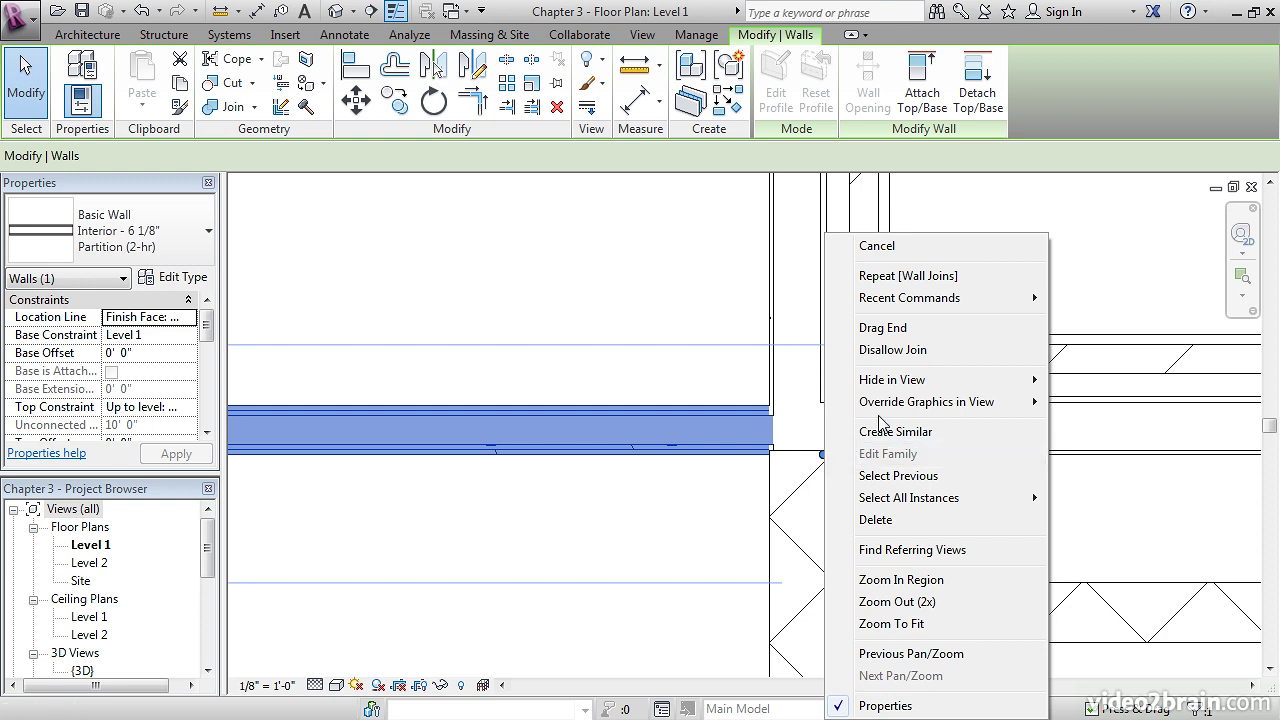
{"action": "left_click", "coordinate": [900, 352]}
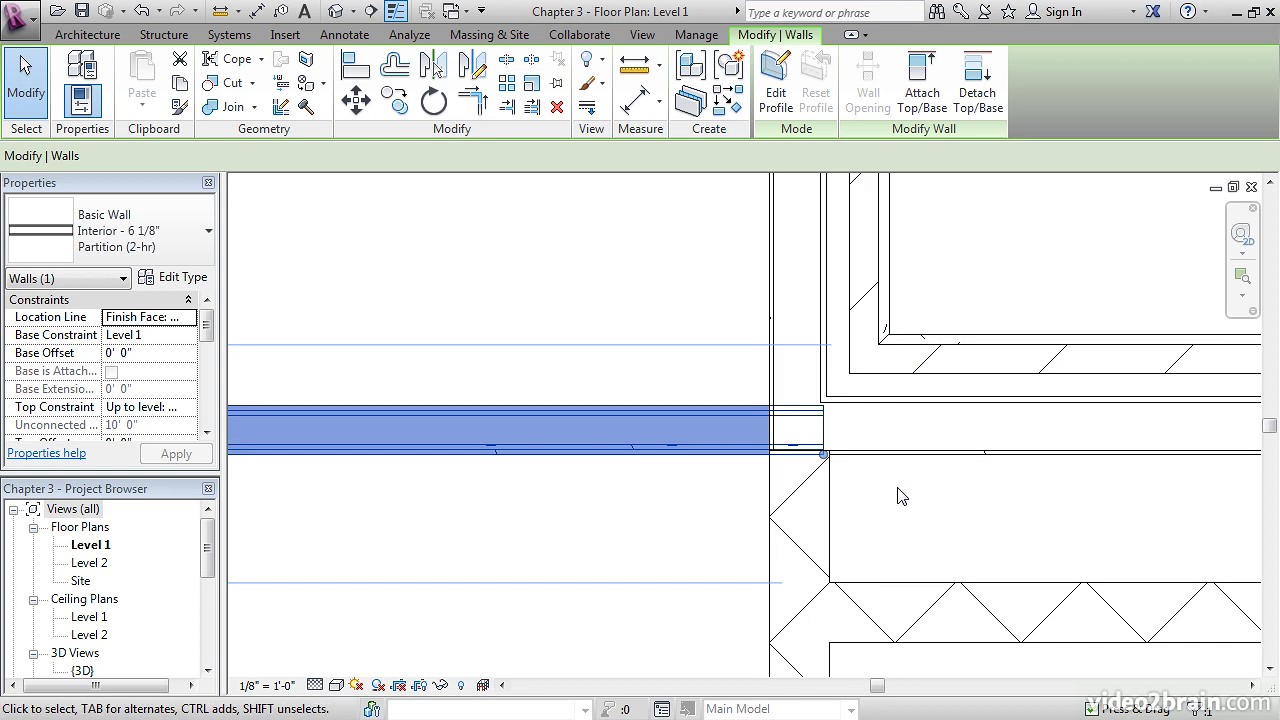
Pull the partition's unjoined end back to the inside face of the exterior wall and masonry shaft.
{"action": "middle_click_drag", "start_coordinate": [868, 515], "coordinate": [865, 525]}
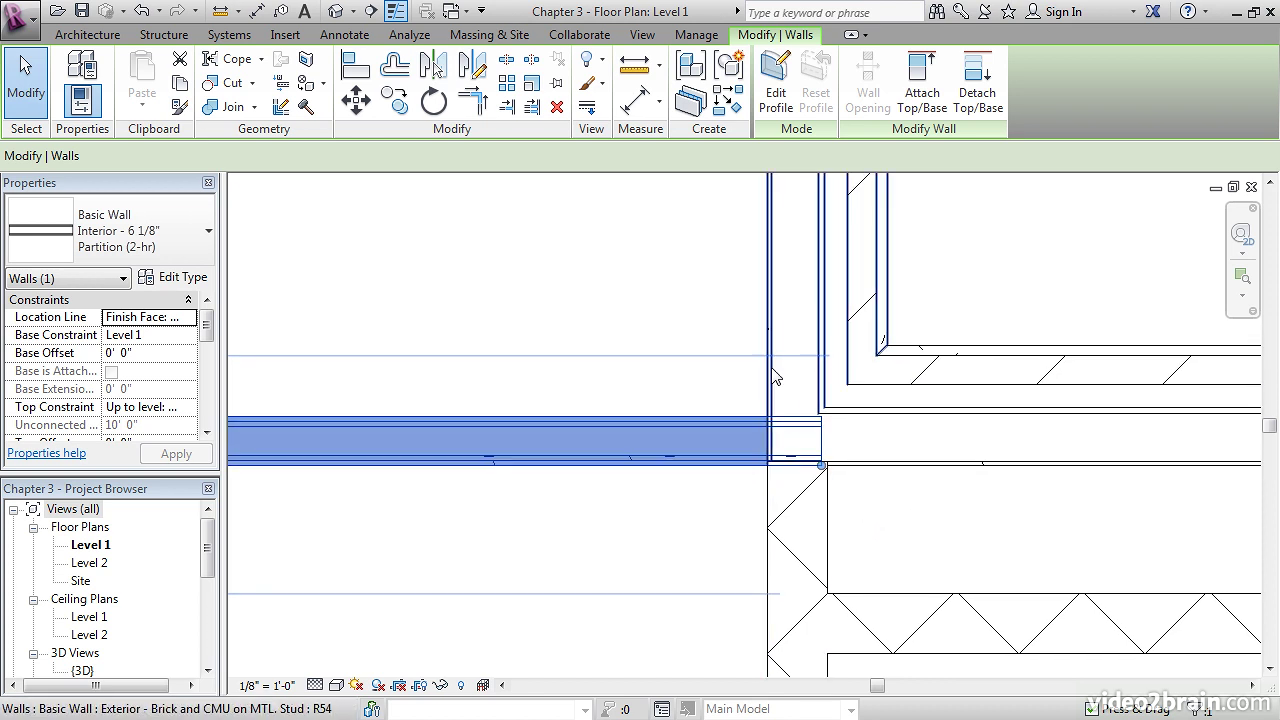
{"action": "scroll", "coordinate": [728, 474], "scroll_direction": "up", "scroll_amount": 3}
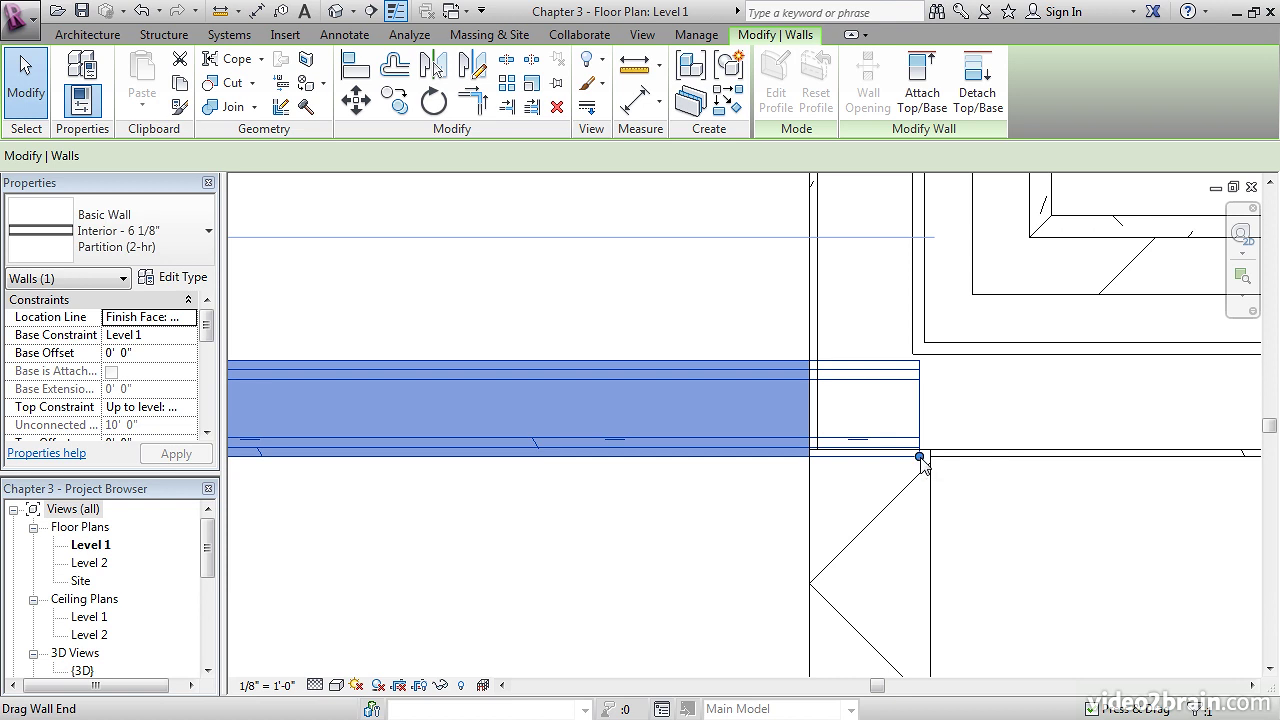
{"action": "left_click_drag", "start_coordinate": [920, 460], "coordinate": [810, 492]}
{"action": "left_click", "coordinate": [657, 564]}
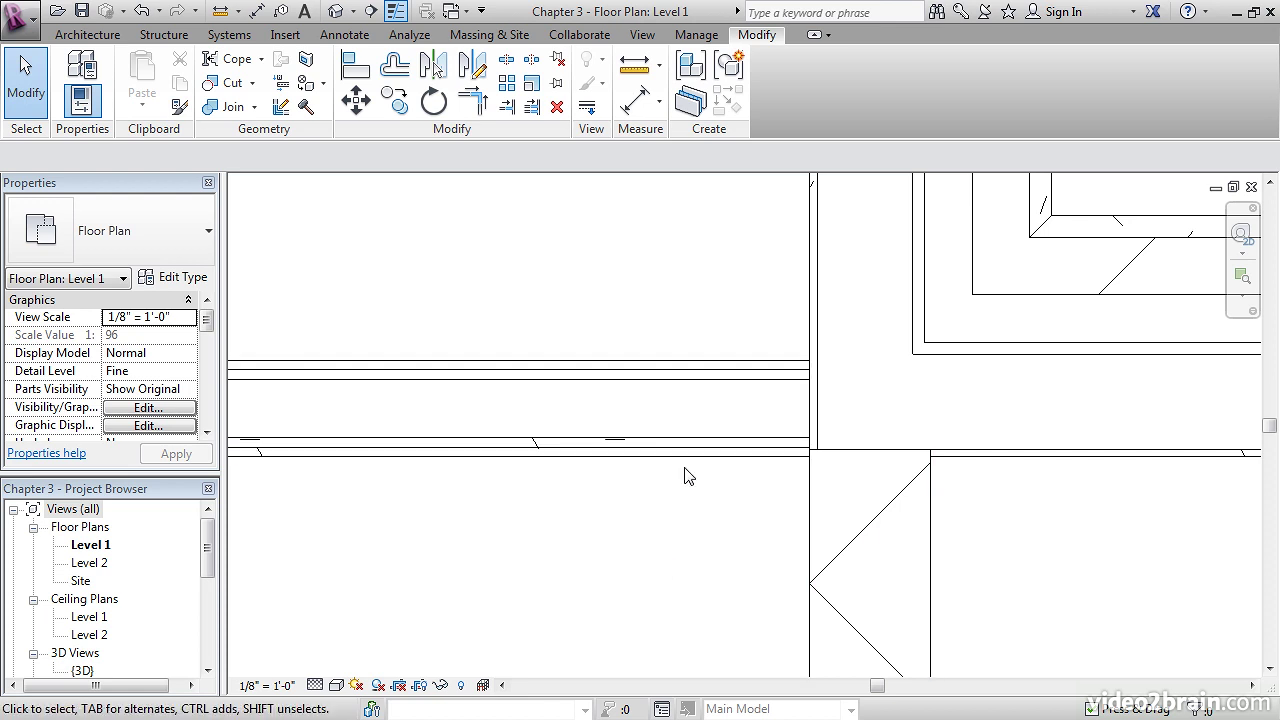
Disallow the join at the upper end of the shaft's far vertical 8" masonry wall, where it meets the exterior wall.
{"action": "scroll", "coordinate": [737, 377], "scroll_direction": "down", "scroll_amount": 3}
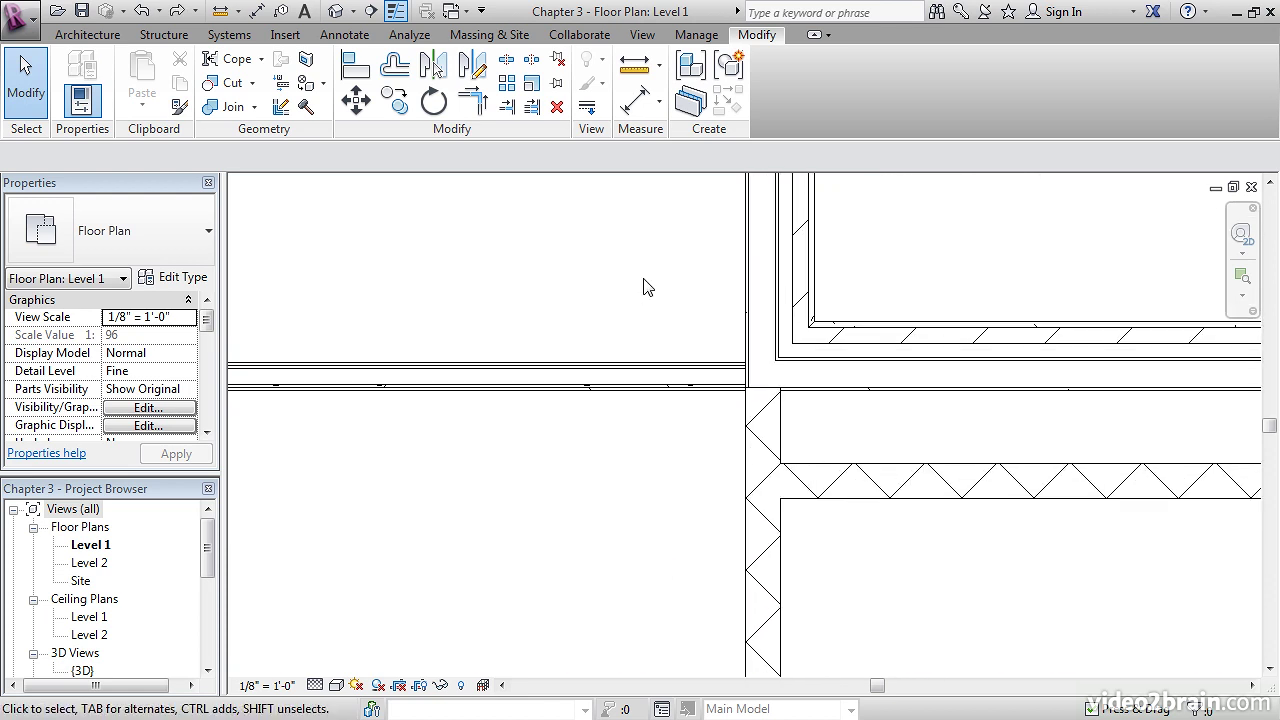
{"action": "middle_click_drag", "start_coordinate": [937, 434], "coordinate": [573, 389]}
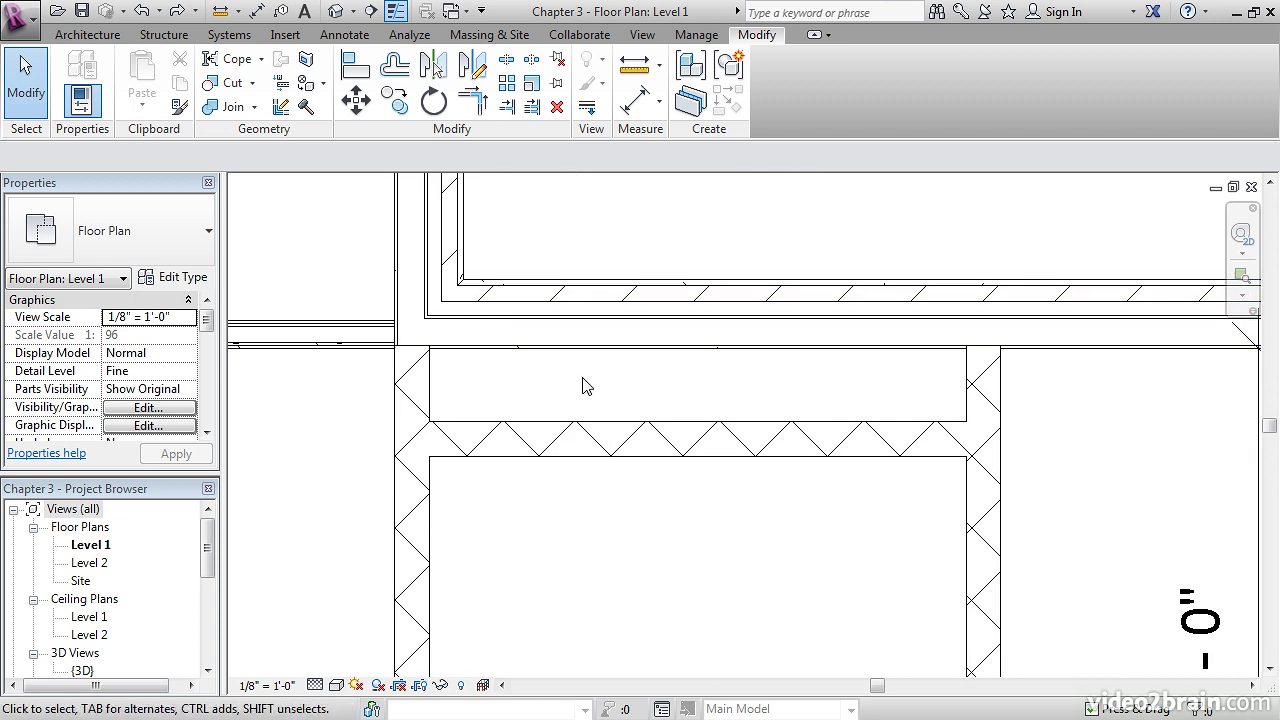
{"action": "middle_click_drag", "start_coordinate": [555, 388], "coordinate": [600, 377]}
{"action": "scroll", "coordinate": [509, 357], "scroll_direction": "up", "scroll_amount": 1}
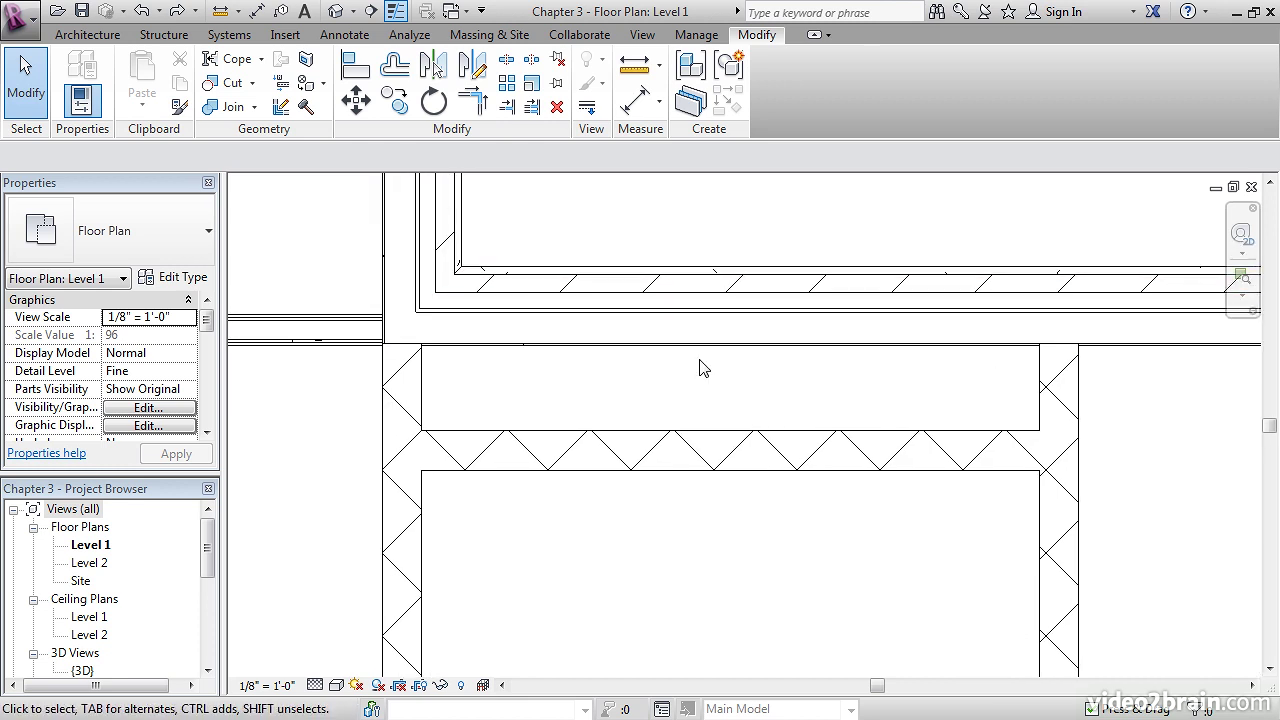
{"action": "middle_click_drag", "start_coordinate": [800, 380], "coordinate": [527, 372]}
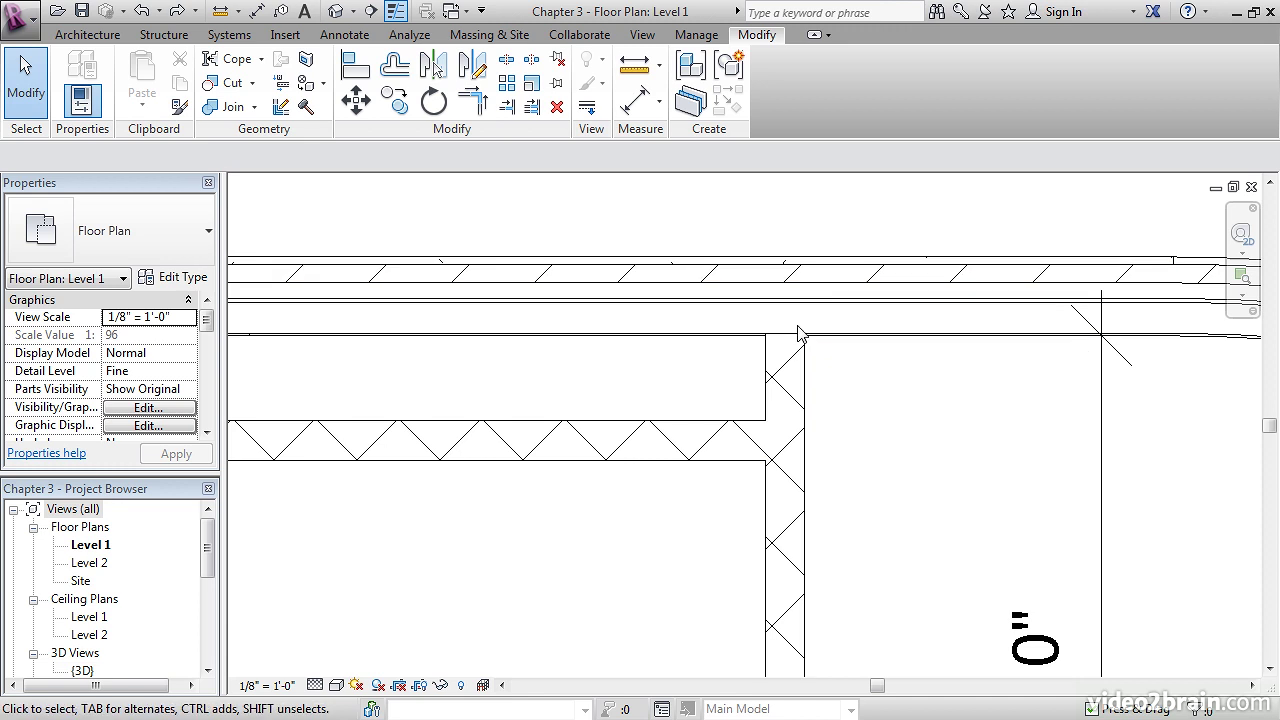
{"action": "left_click", "coordinate": [801, 369]}
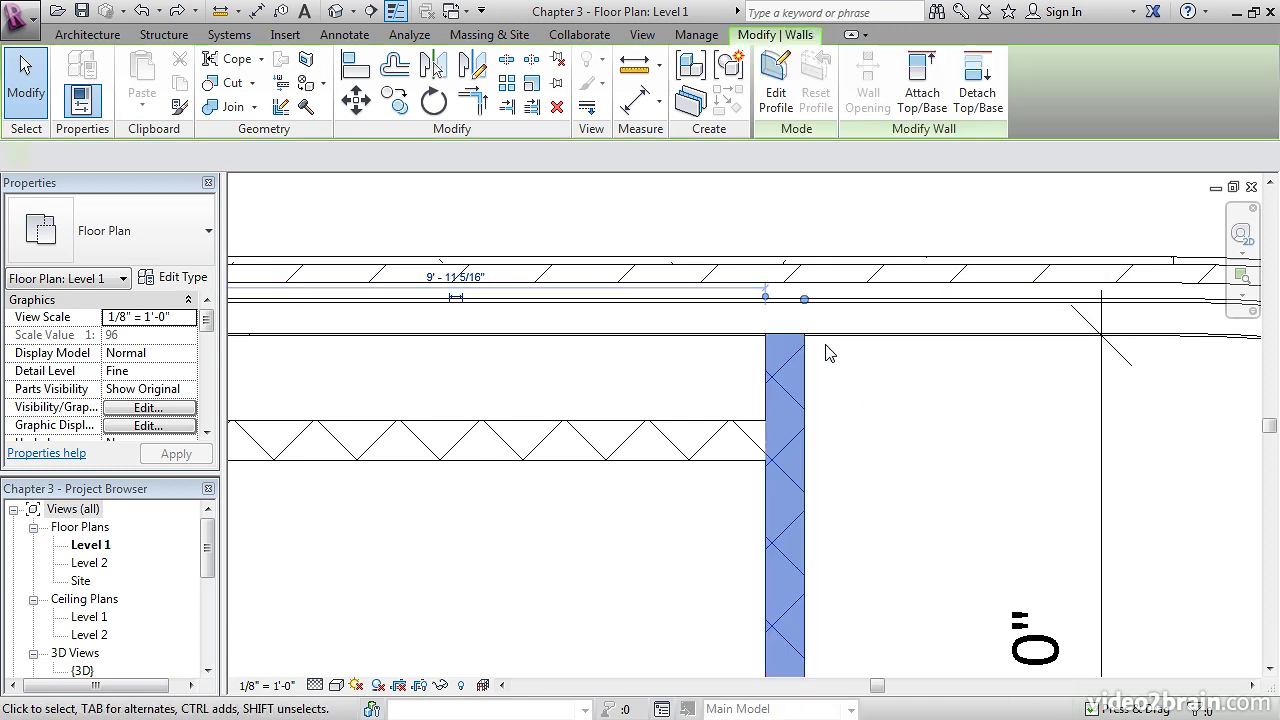
{"action": "middle_click_drag", "start_coordinate": [831, 364], "coordinate": [835, 383]}
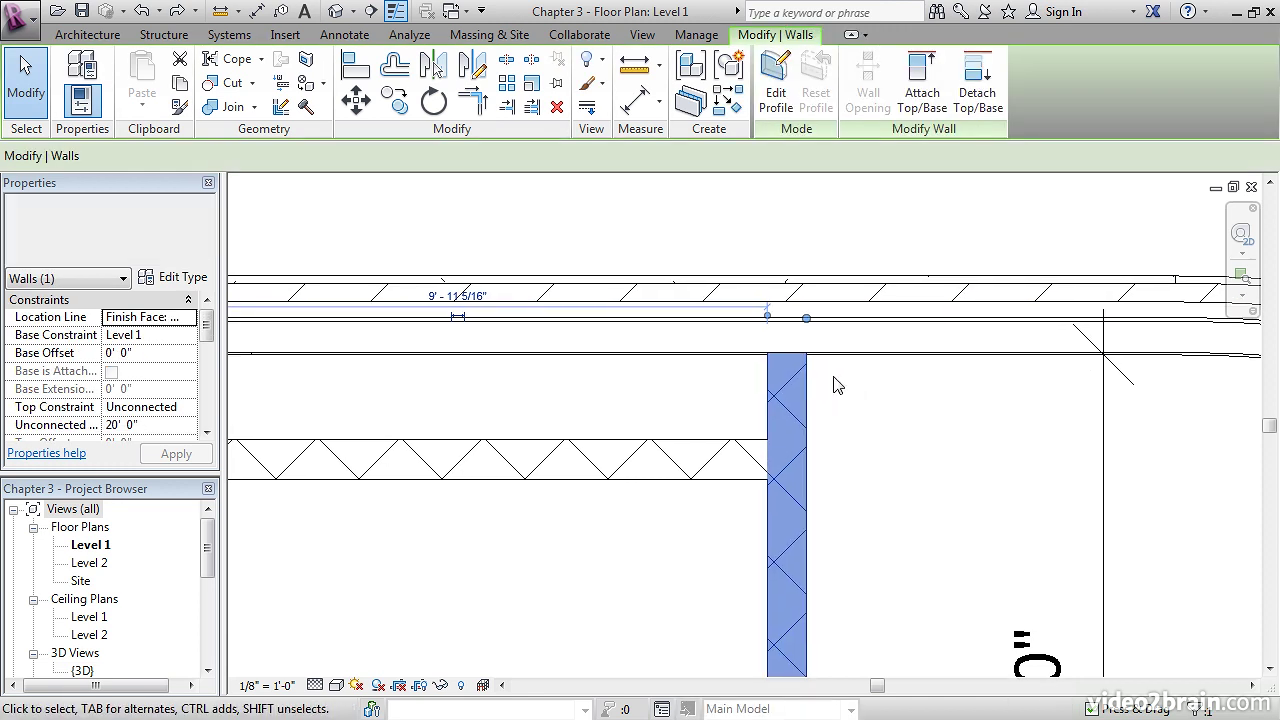
{"action": "right_click", "coordinate": [806, 321]}
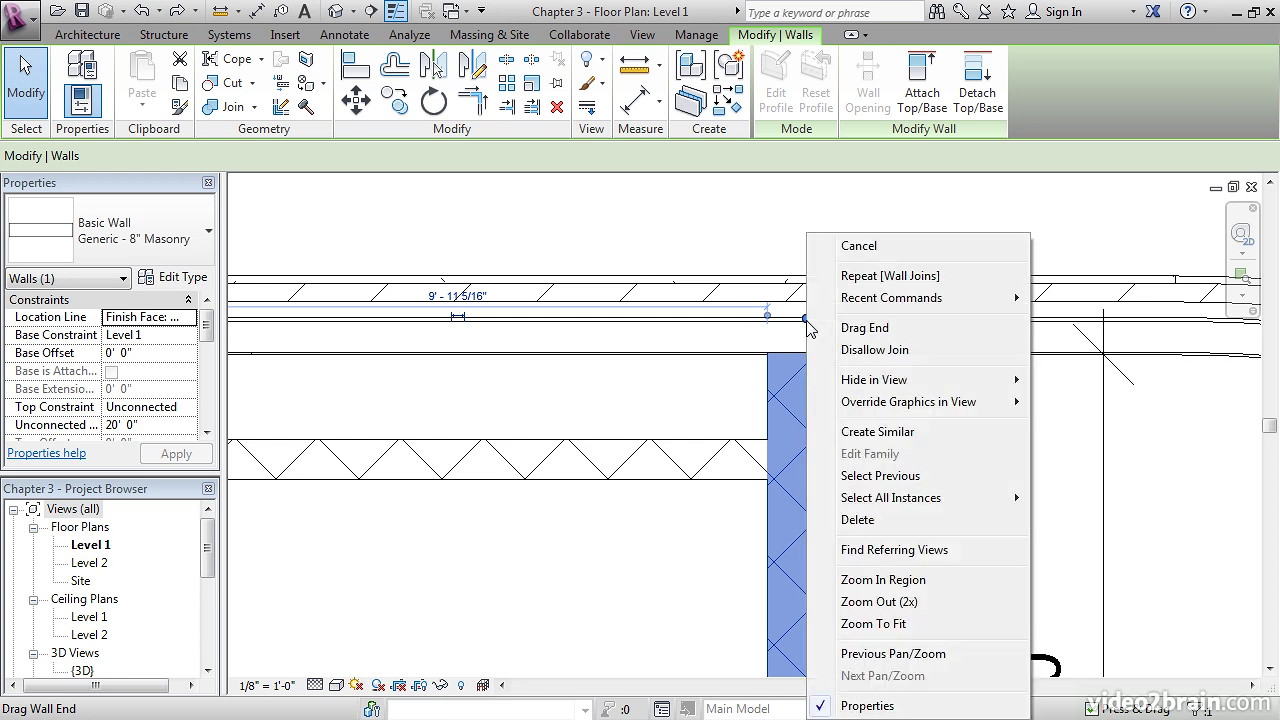
{"action": "left_click", "coordinate": [868, 351]}
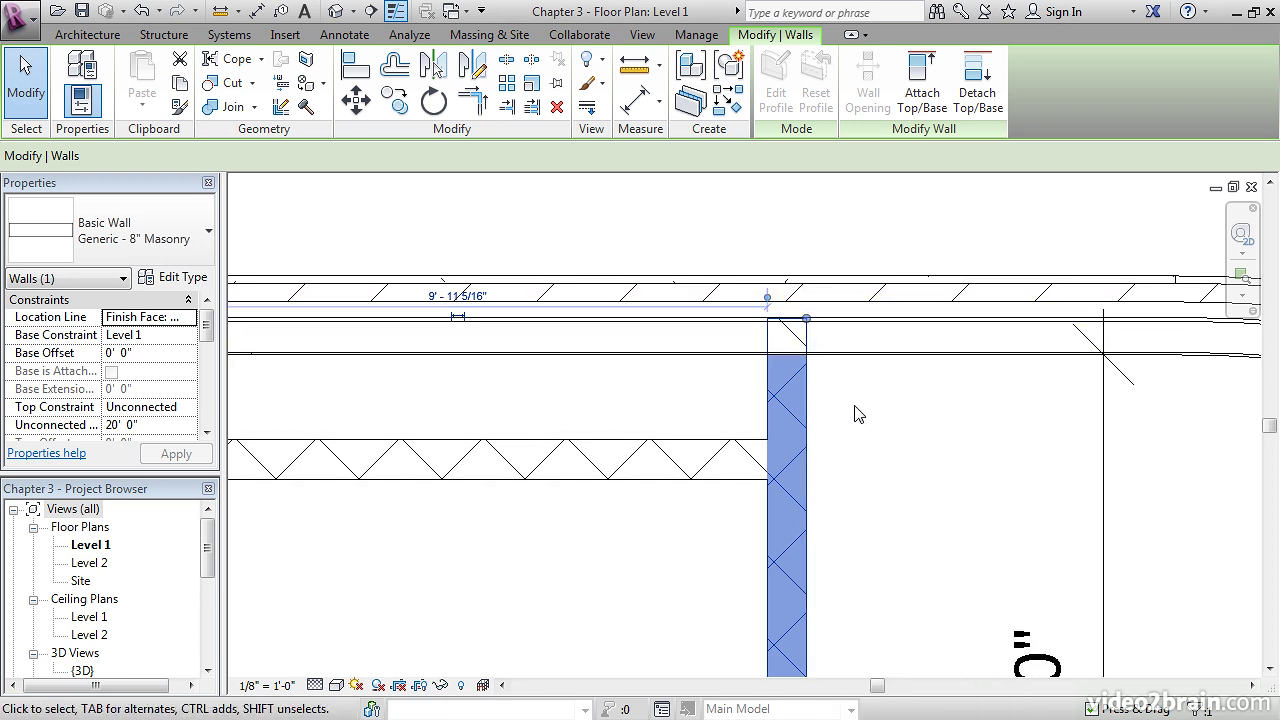
Pull the vertical masonry wall's unjoined upper end back to the exterior wall's interior finish layer.
{"action": "middle_click_drag", "start_coordinate": [863, 409], "coordinate": [851, 434]}
{"action": "scroll", "coordinate": [800, 357], "scroll_direction": "up", "scroll_amount": 3}
{"action": "left_click_drag", "start_coordinate": [790, 341], "coordinate": [790, 432]}
{"action": "scroll", "coordinate": [794, 434], "scroll_direction": "up", "scroll_amount": 3}
{"action": "left_click", "coordinate": [840, 464]}
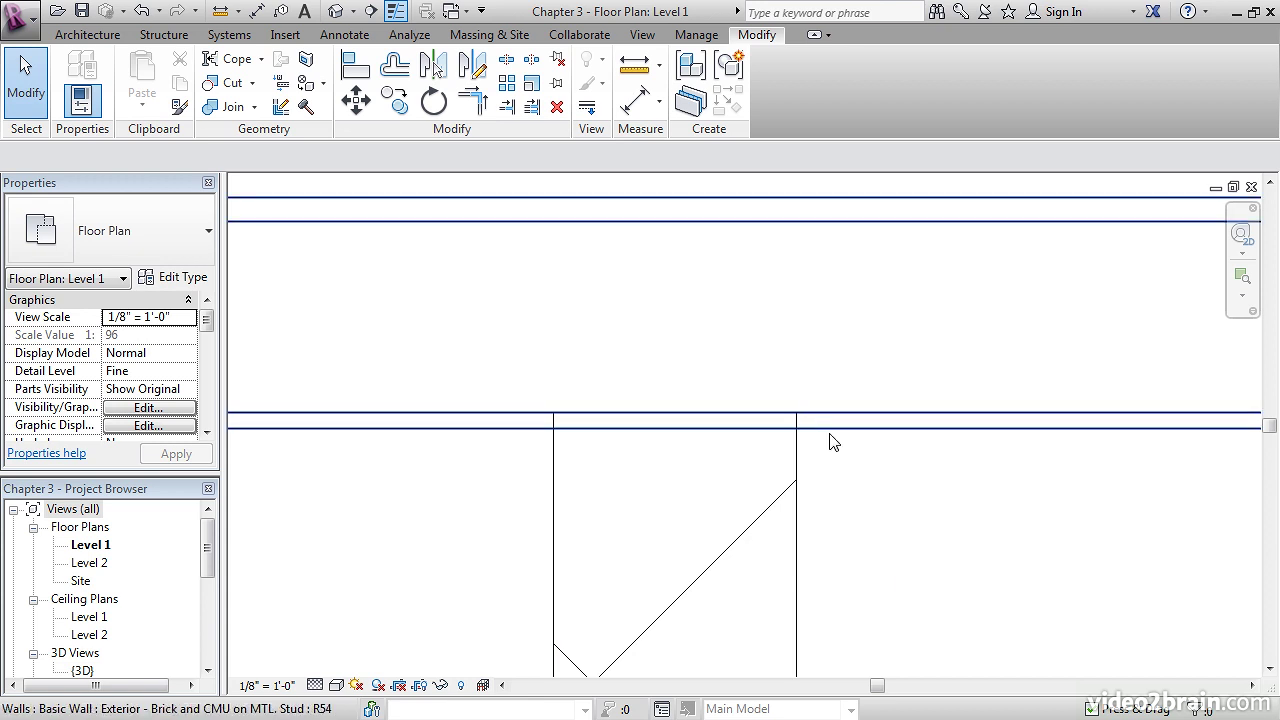
Start the Cut Profile tool and save the project at the save reminder.
{"action": "left_click", "coordinate": [644, 37]}
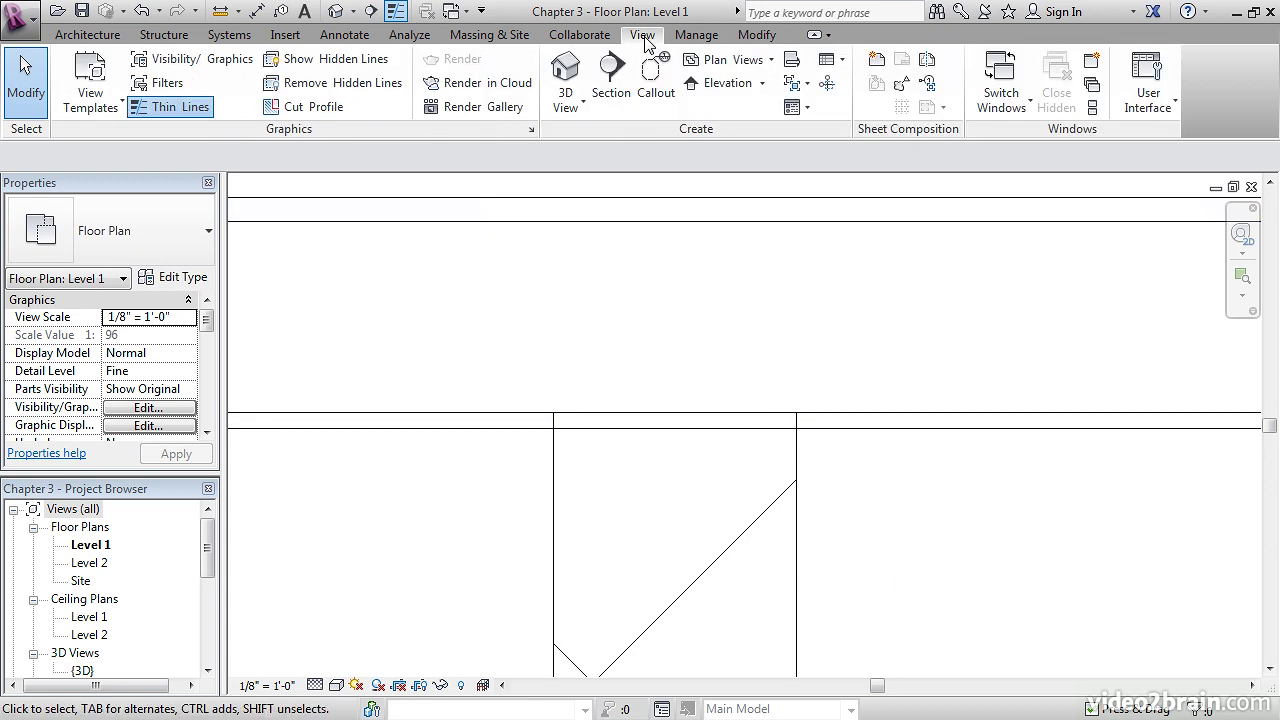
{"action": "left_click", "coordinate": [330, 109]}
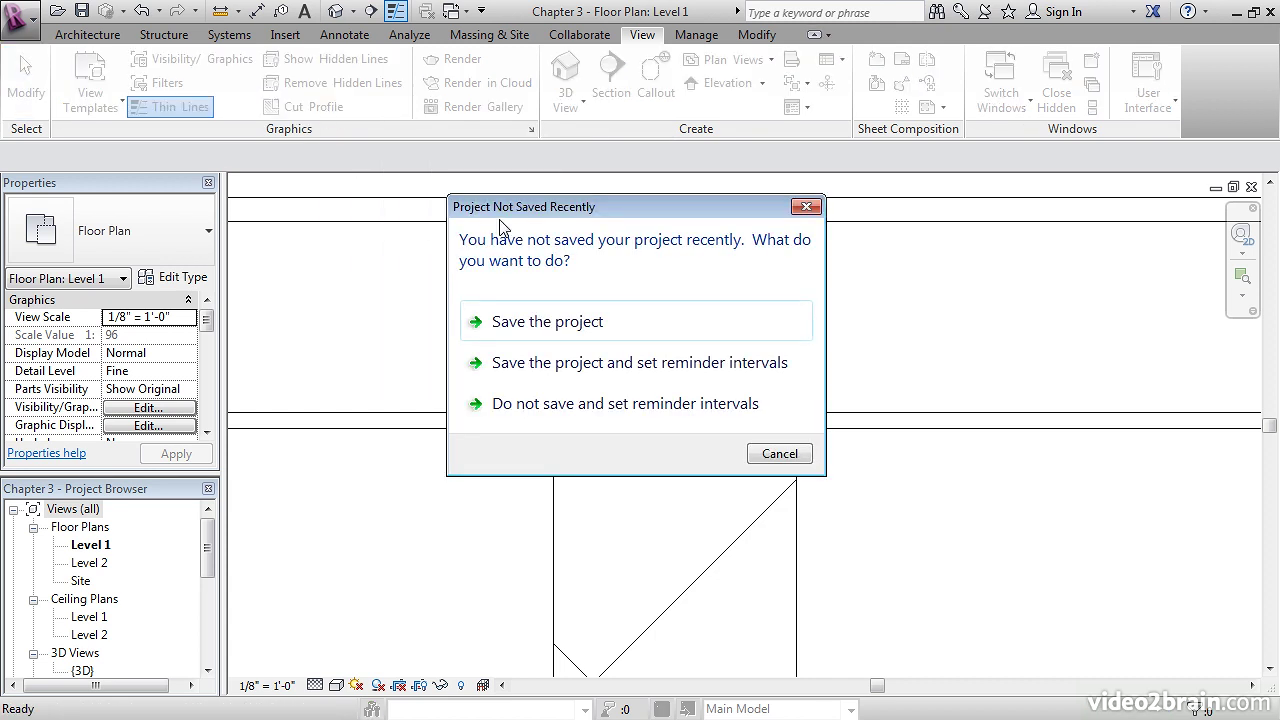
{"action": "left_click", "coordinate": [543, 322]}
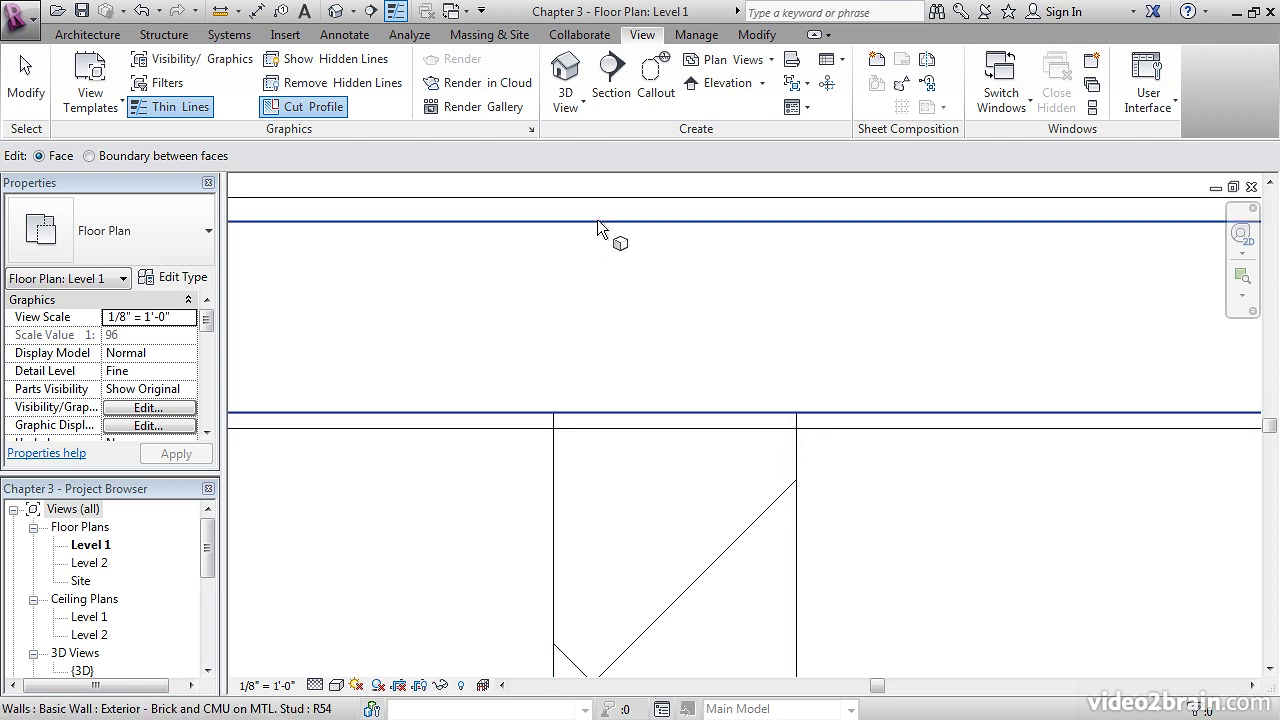
Edit the cut profile of the upper exterior wall's interior finish layer with a line across it at the masonry wall's room-side face.
{"action": "left_click", "coordinate": [597, 427]}
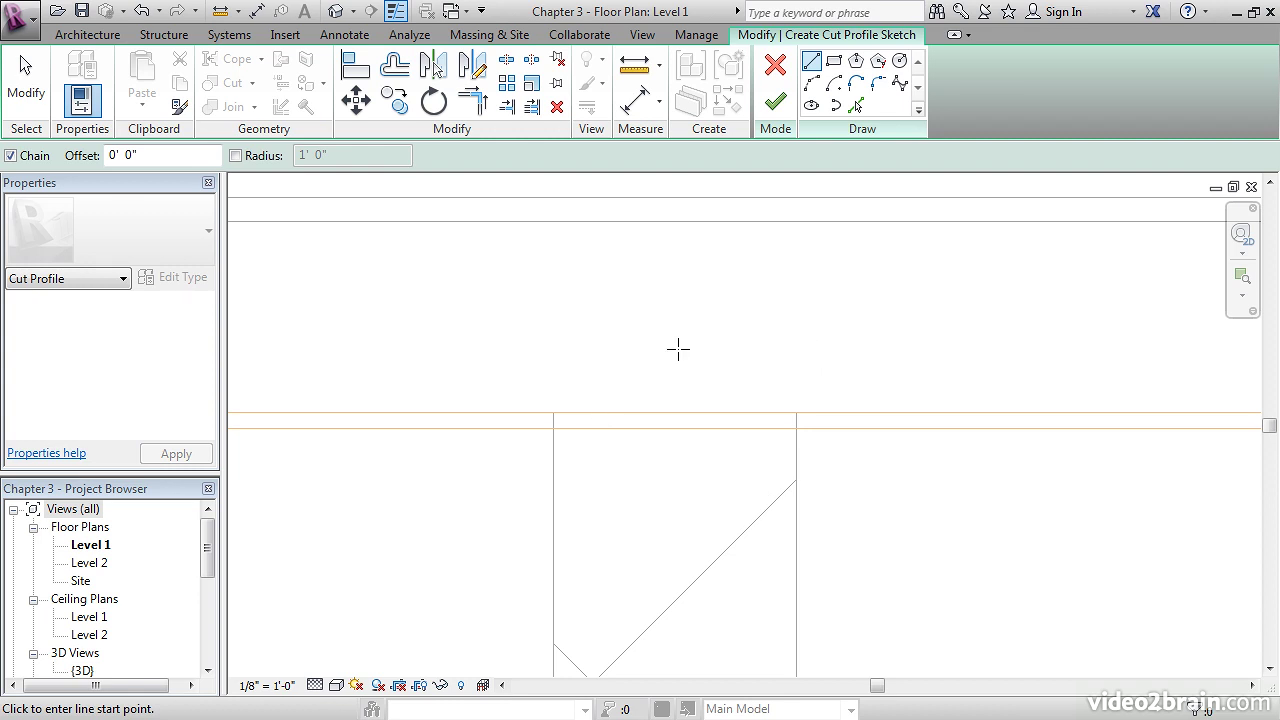
{"action": "left_click", "coordinate": [796, 411]}
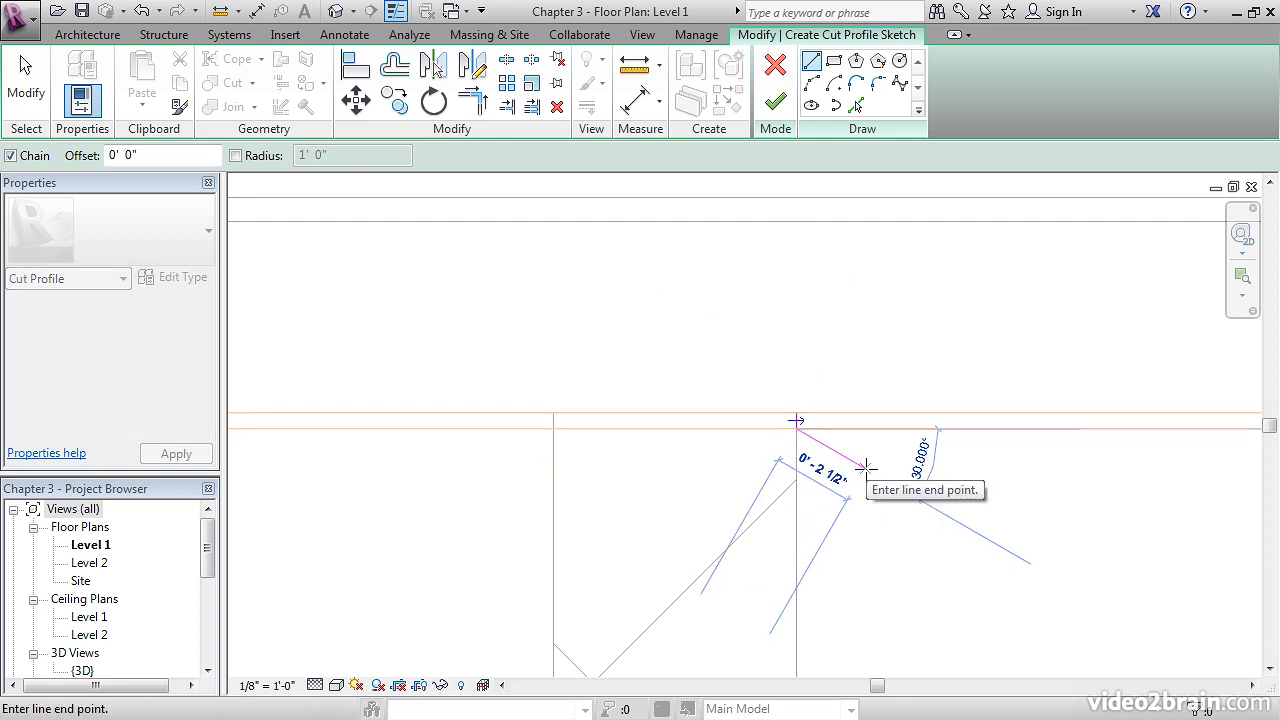
{"action": "key", "text": "Escape"}
{"action": "scroll", "coordinate": [820, 457], "scroll_direction": "up", "scroll_amount": 4}
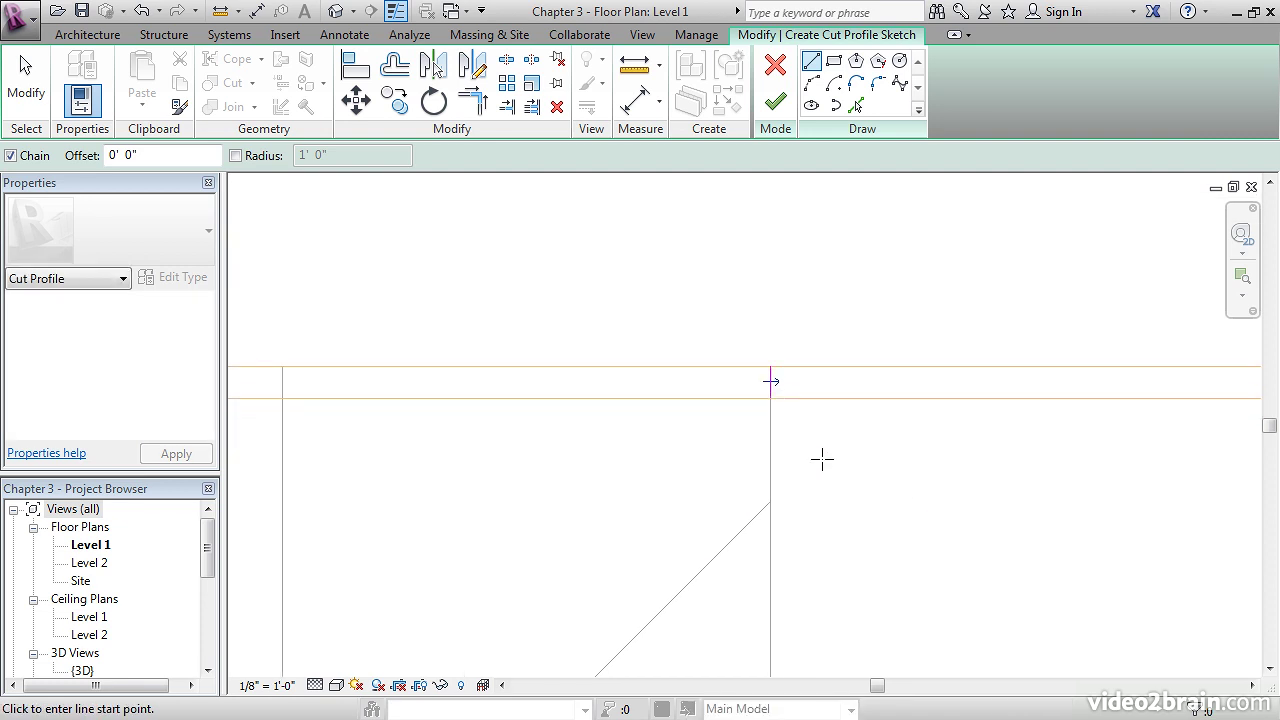
{"action": "scroll", "coordinate": [818, 414], "scroll_direction": "down", "scroll_amount": 3}
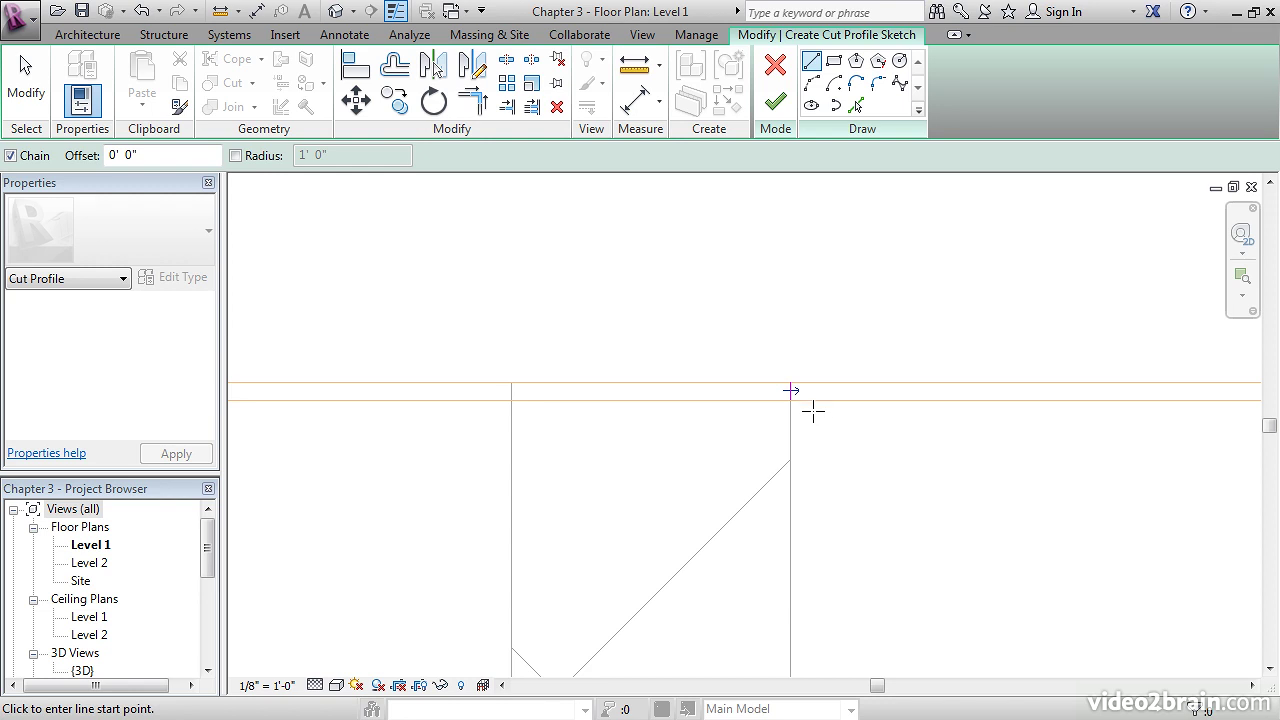
{"action": "left_click", "coordinate": [775, 101]}
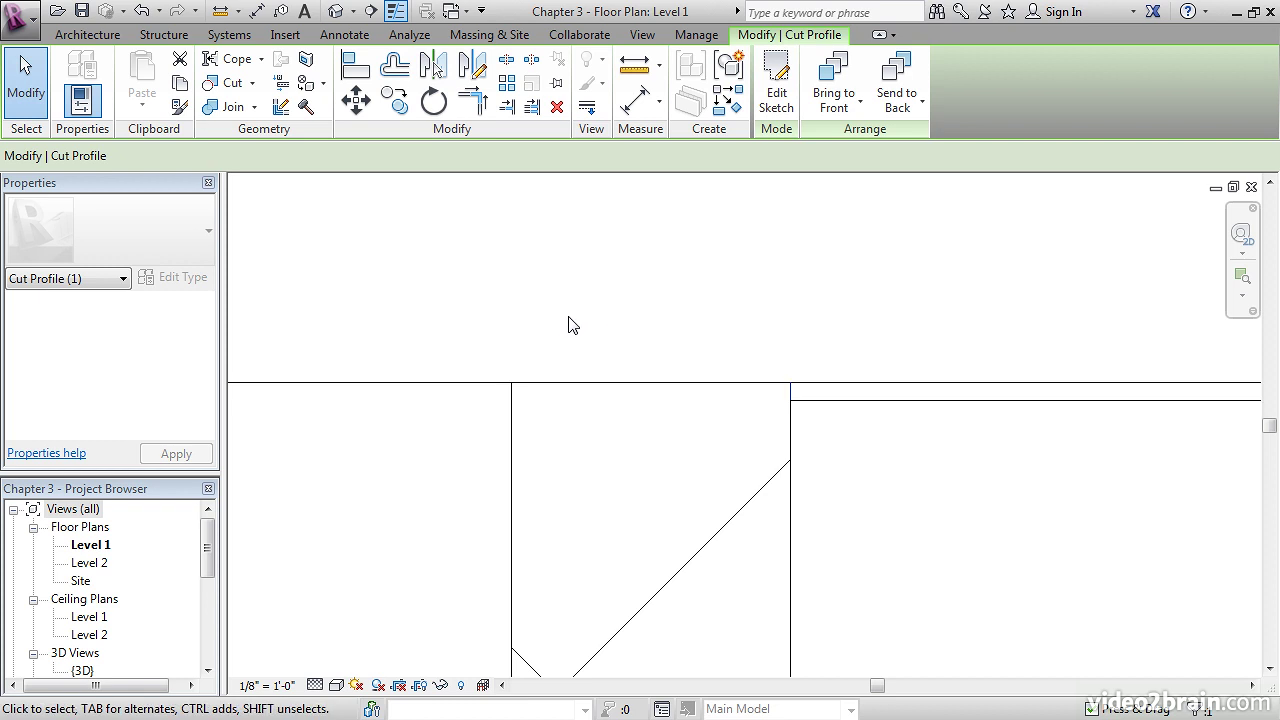
Disallow the join at the vertical masonry wall's lower end and pull that end back to the exterior wall's interior finish layer.
{"action": "middle_click_drag", "start_coordinate": [563, 329], "coordinate": [757, 306]}
{"action": "scroll", "coordinate": [741, 300], "scroll_direction": "down", "scroll_amount": 2}
{"action": "scroll", "coordinate": [741, 300], "scroll_direction": "down", "scroll_amount": 5}
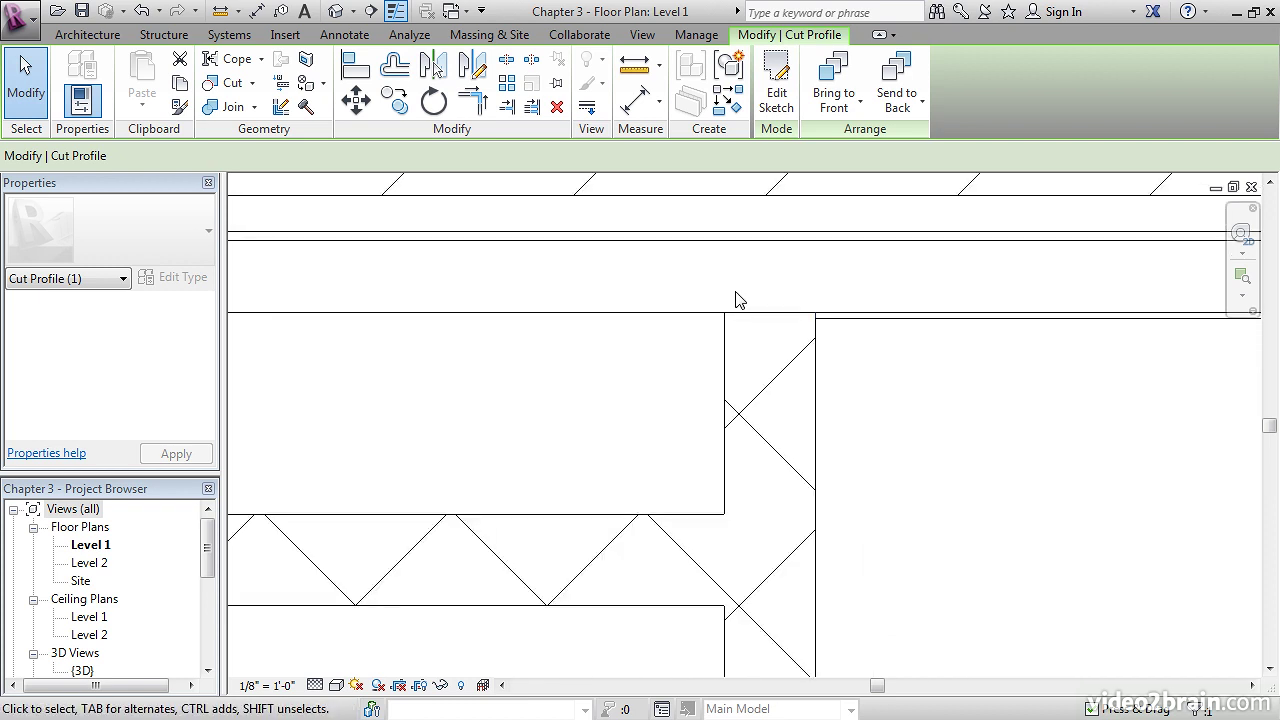
{"action": "scroll", "coordinate": [728, 322], "scroll_direction": "down", "scroll_amount": 5}
{"action": "scroll", "coordinate": [723, 482], "scroll_direction": "up", "scroll_amount": 7}
{"action": "scroll", "coordinate": [723, 507], "scroll_direction": "up", "scroll_amount": 3}
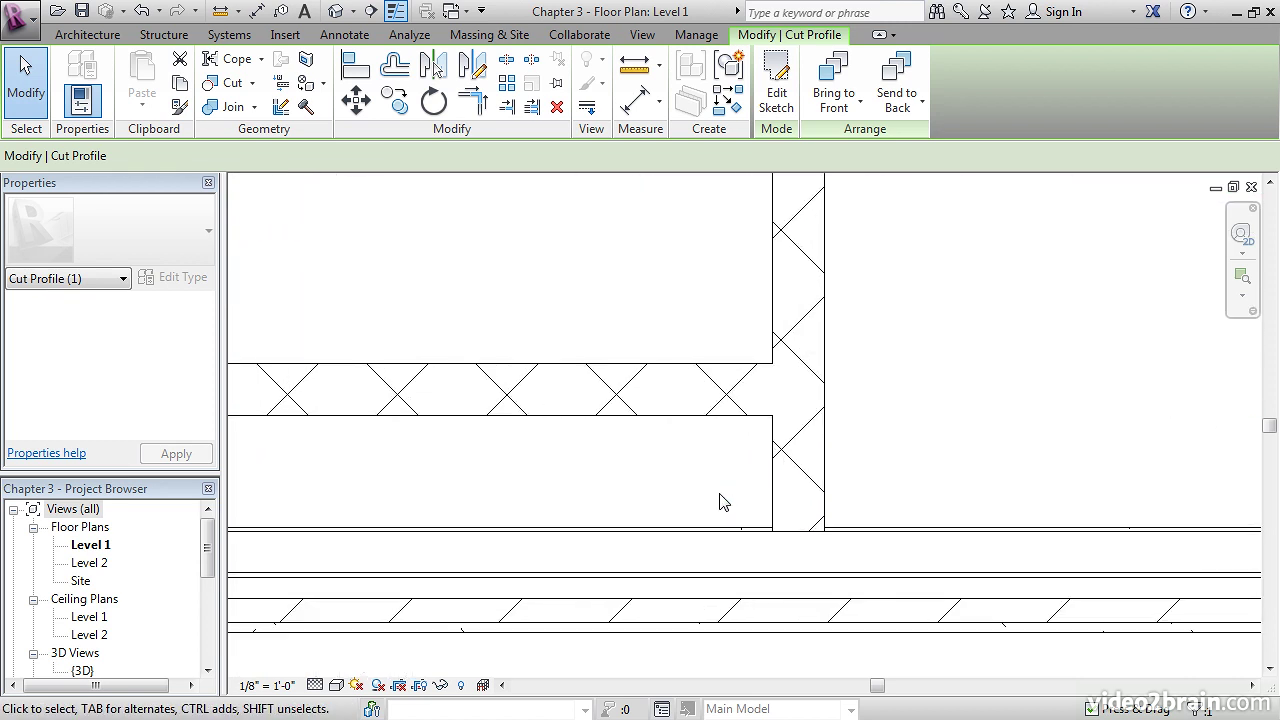
{"action": "left_click", "coordinate": [777, 502]}
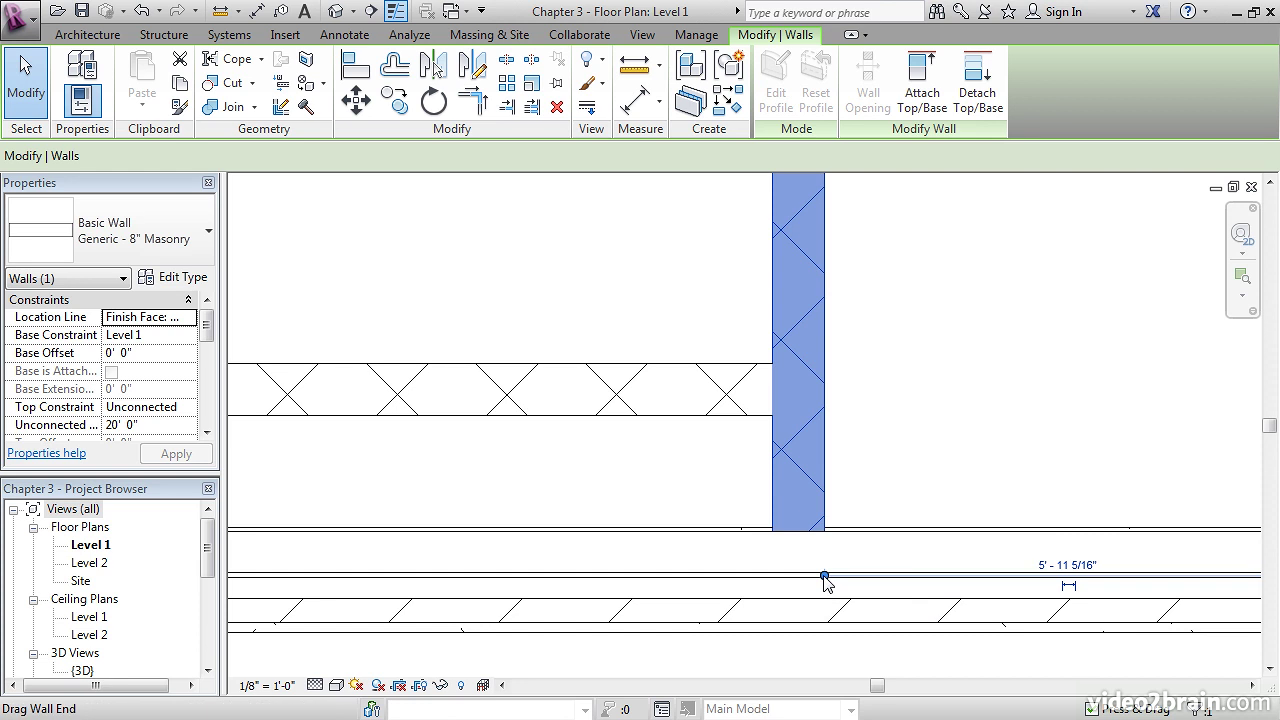
{"action": "right_click", "coordinate": [824, 576]}
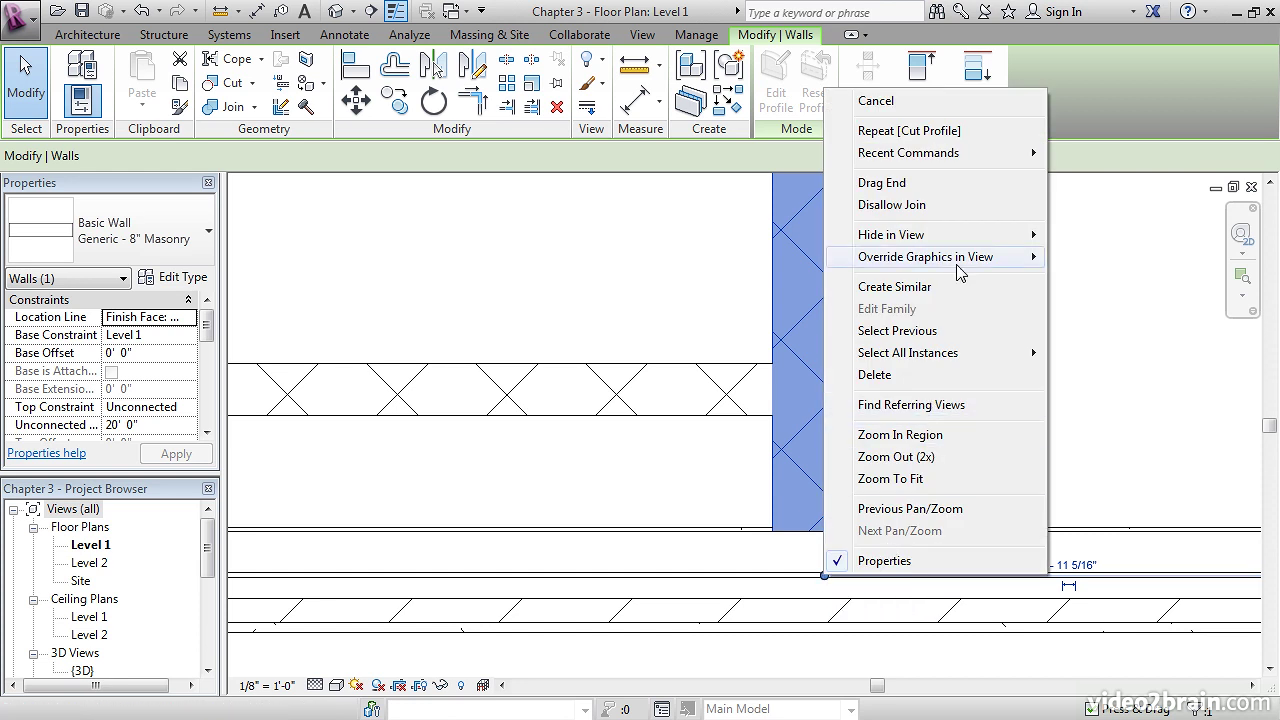
{"action": "left_click", "coordinate": [930, 205]}
{"action": "left_click_drag", "start_coordinate": [824, 576], "coordinate": [823, 530]}
{"action": "left_click", "coordinate": [923, 466]}
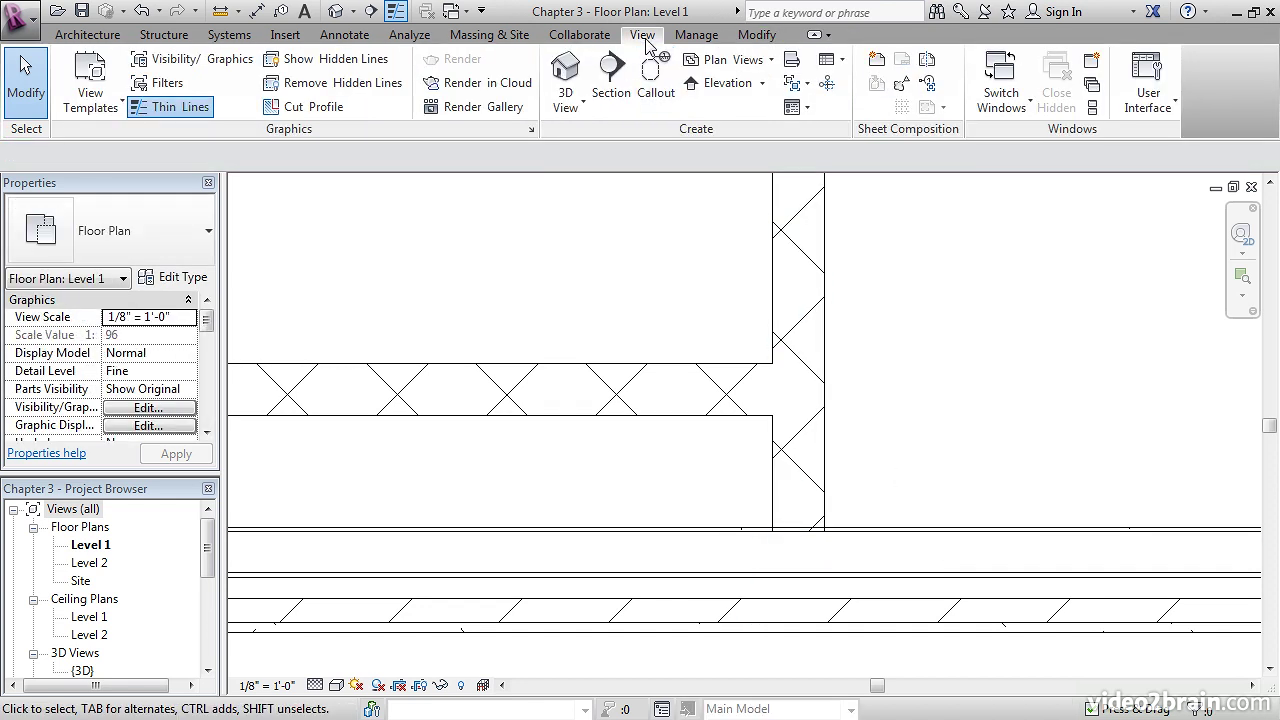
Start a cut profile on the lower exterior wall's interior finish layer and sketch a line across it at the masonry wall's room-side face.
{"action": "left_click", "coordinate": [318, 110]}
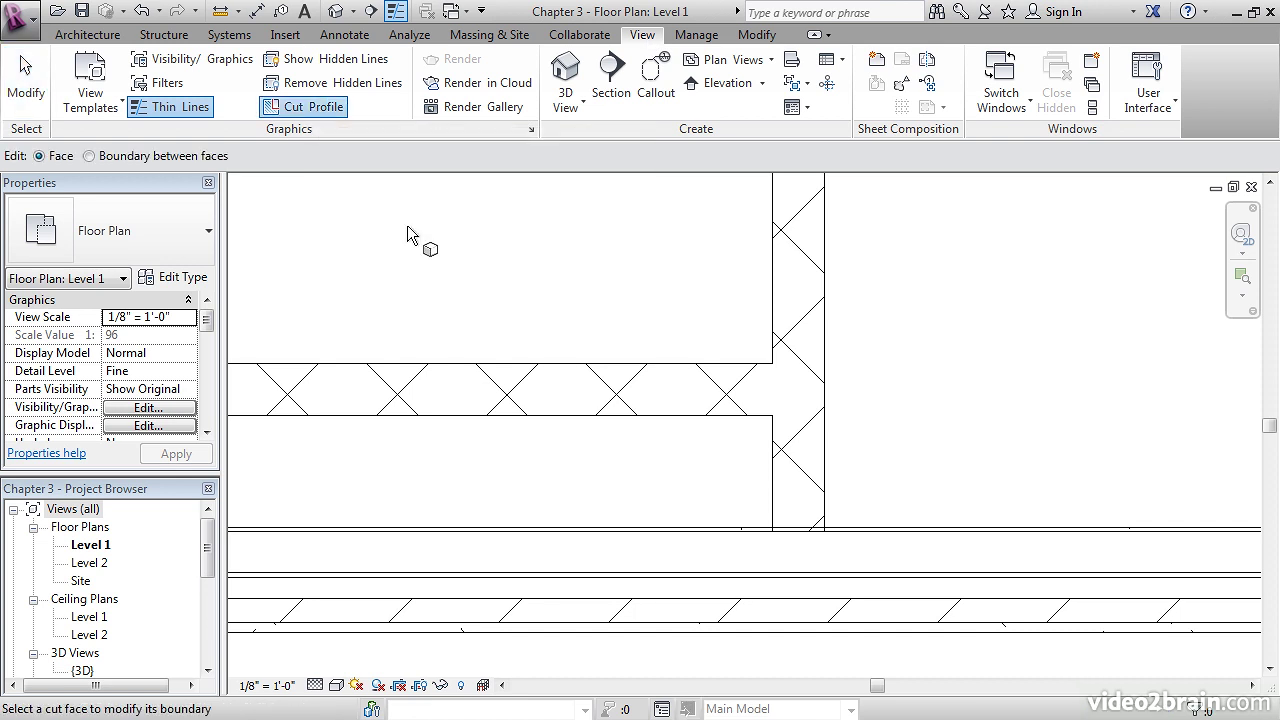
{"action": "scroll", "coordinate": [840, 549], "scroll_direction": "up", "scroll_amount": 3}
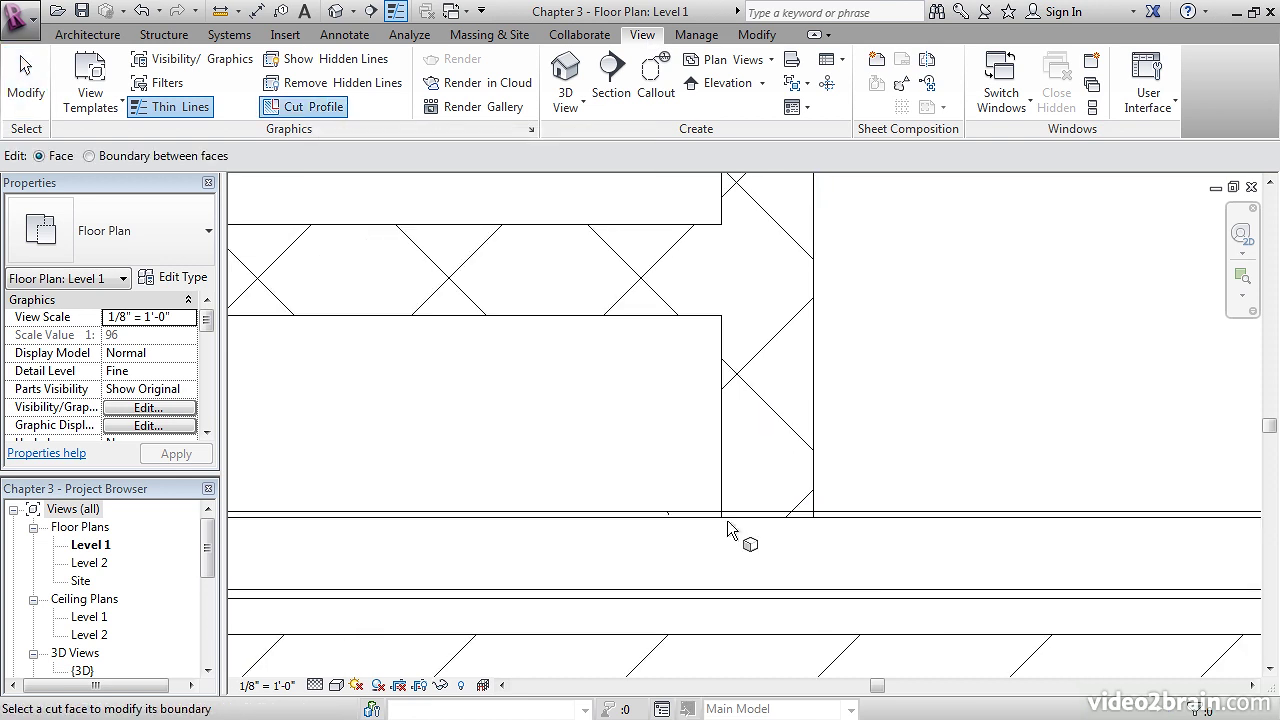
{"action": "left_click", "coordinate": [664, 521]}
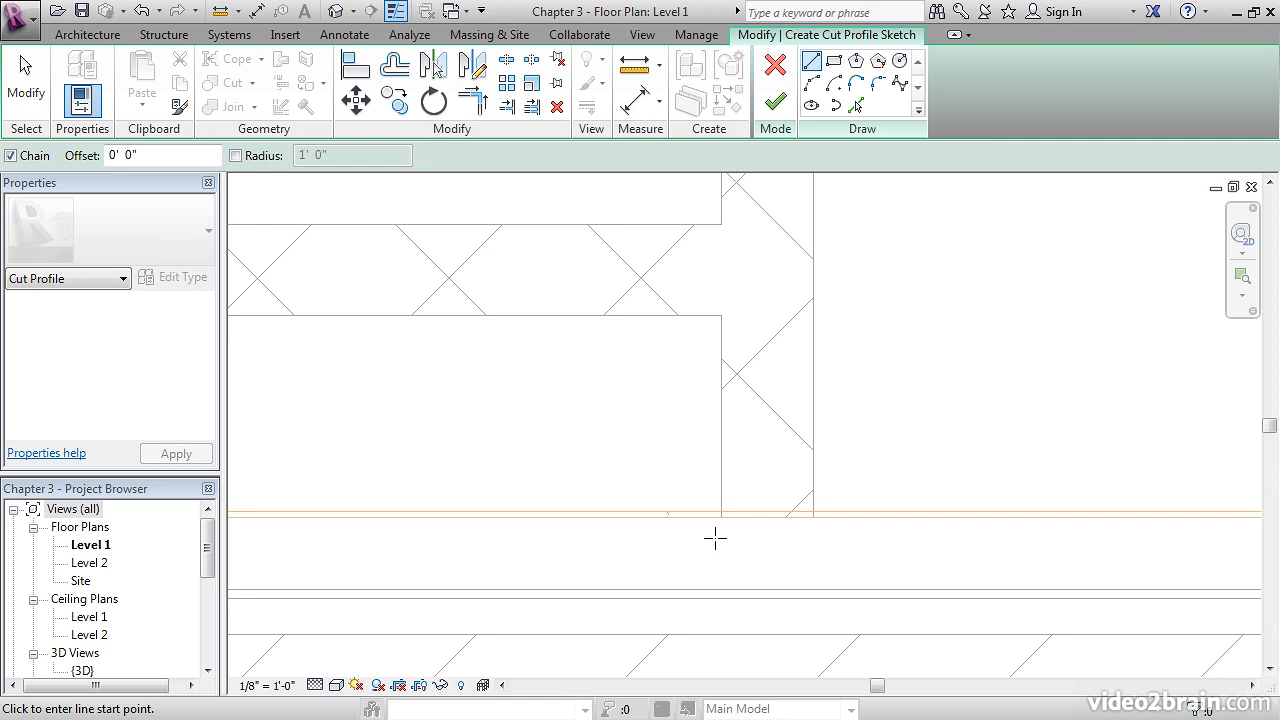
{"action": "left_click", "coordinate": [813, 514]}
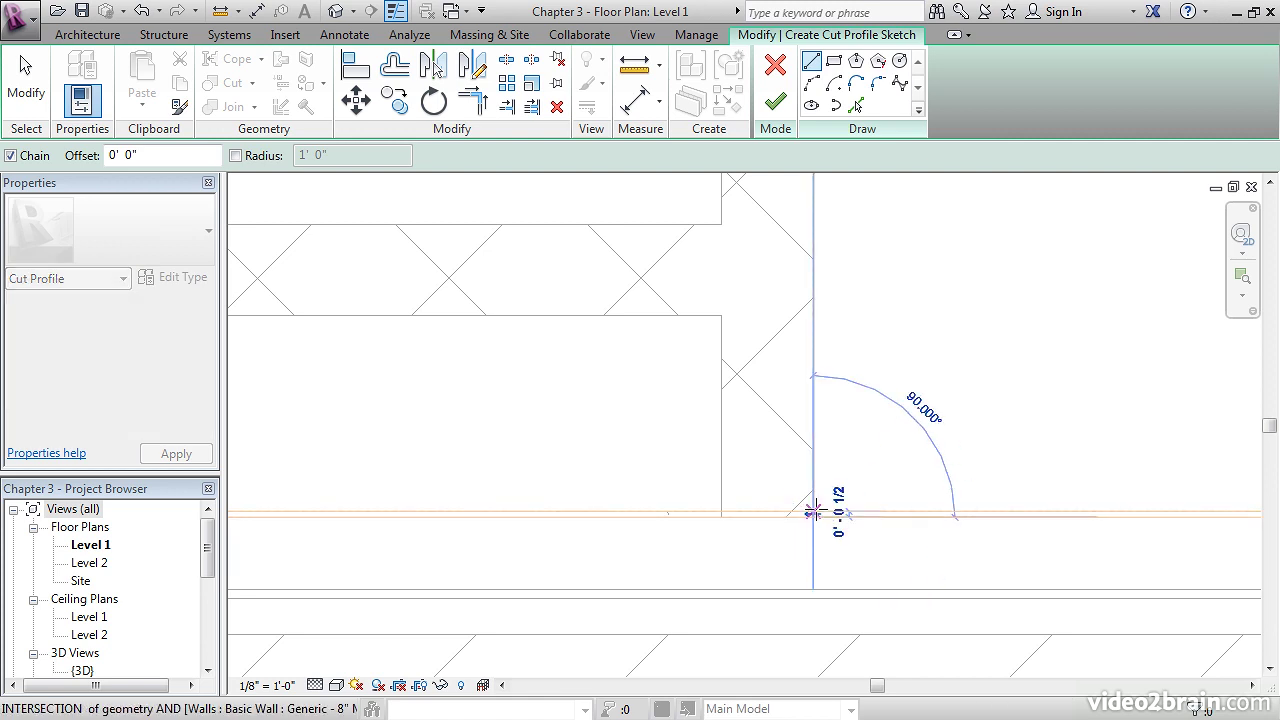
{"action": "scroll", "coordinate": [835, 505], "scroll_direction": "up", "scroll_amount": 4}
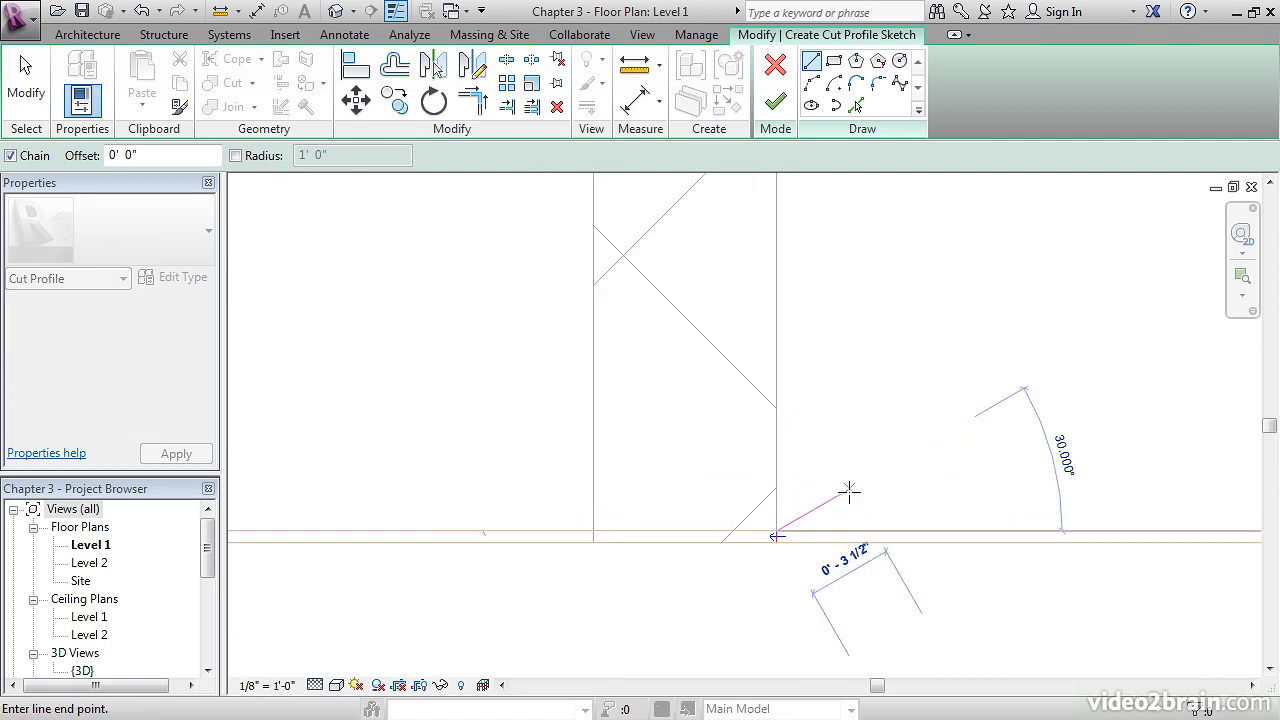
{"action": "middle_click_drag", "start_coordinate": [826, 508], "coordinate": [865, 500]}
{"action": "key", "text": "Escape"}
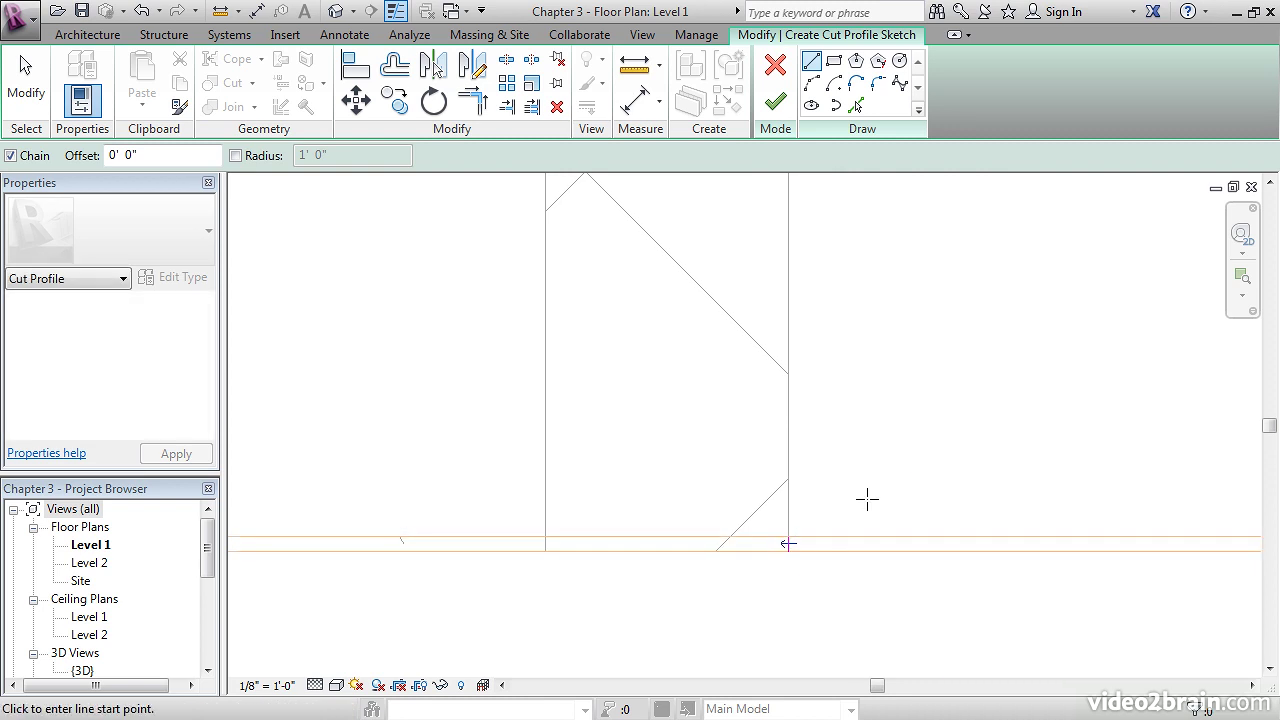
Flip the cut line's arrow to keep the finish on the room side, and finish the cut profile.
{"action": "key", "text": "Escape"}
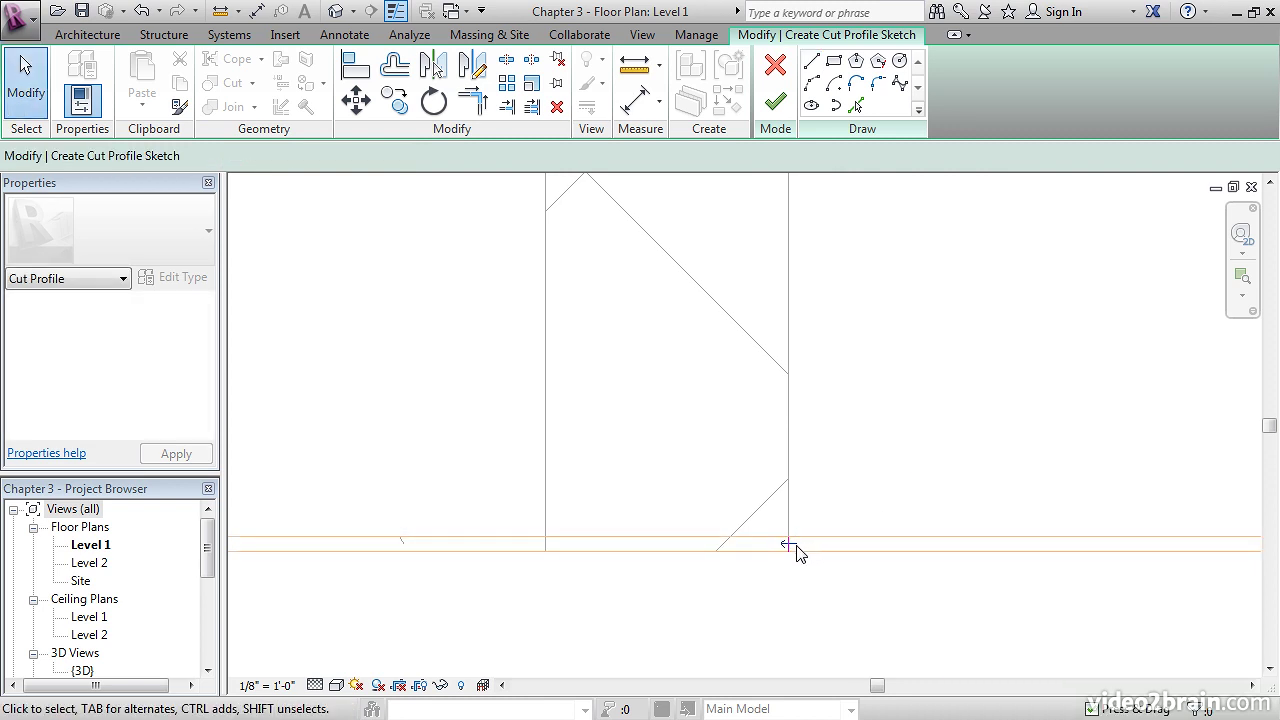
{"action": "left_click", "coordinate": [790, 544]}
{"action": "left_click", "coordinate": [775, 101]}
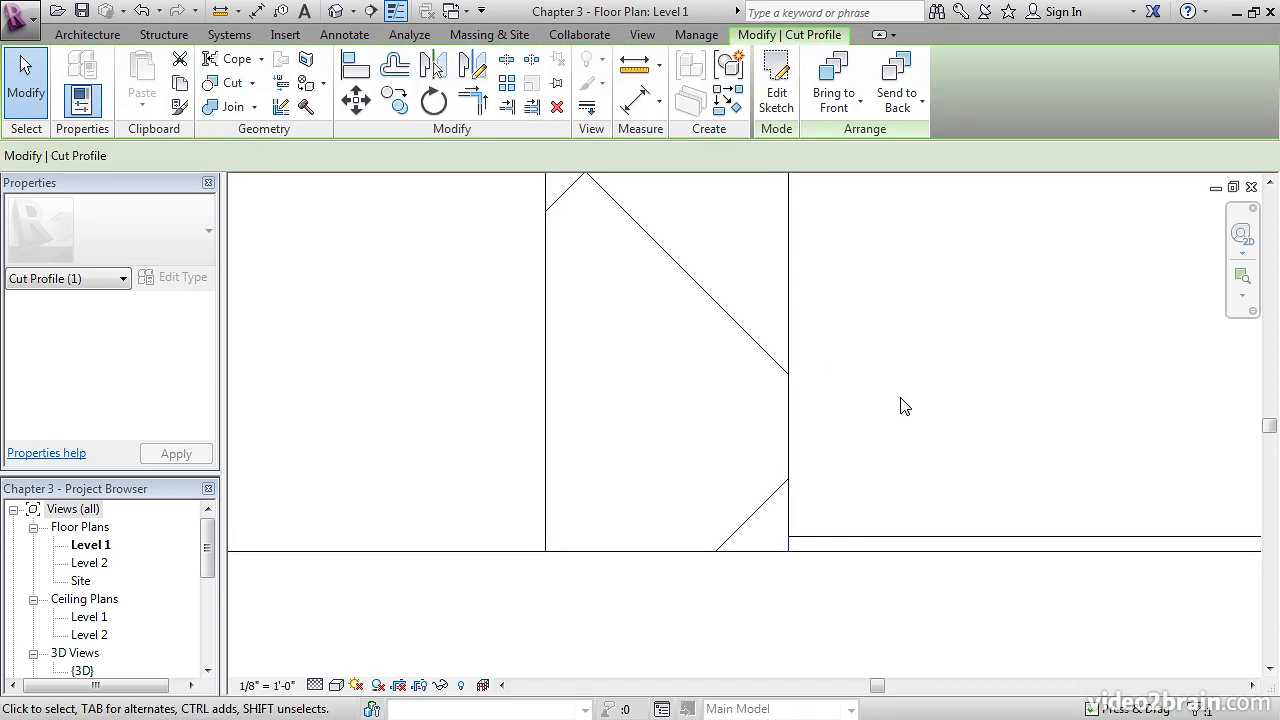